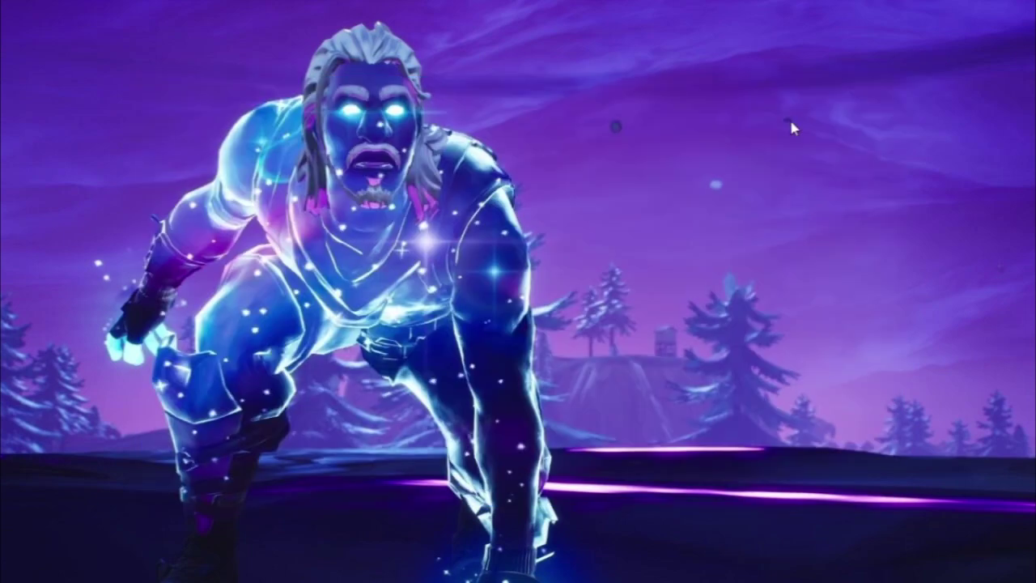
Step: Refresh the desktop, then launch the Run dialog from a Start search for 'run'
{"action": "right_click", "coordinate": [558, 188]}
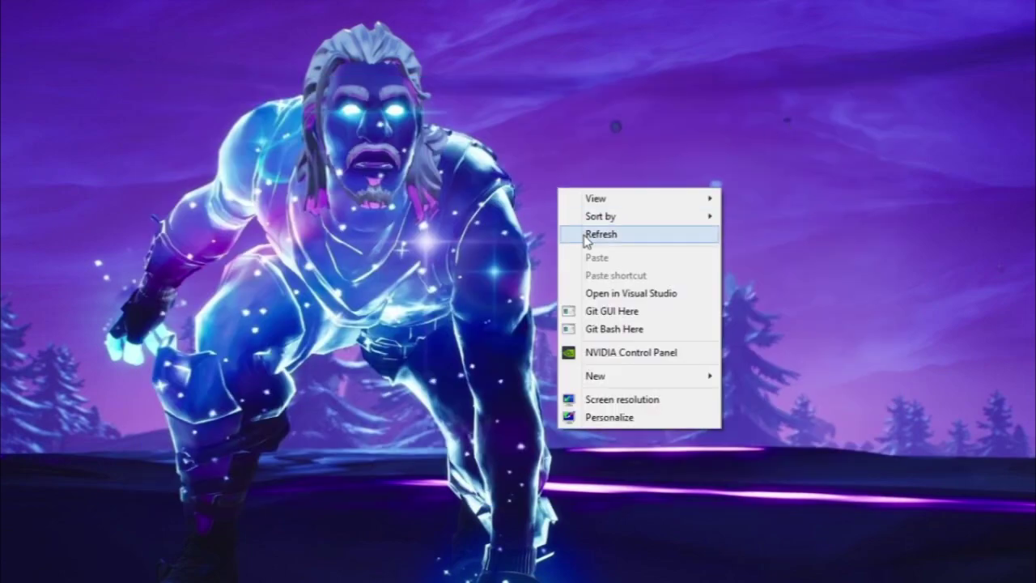
{"action": "left_click", "coordinate": [597, 235]}
{"action": "key", "text": "super"}
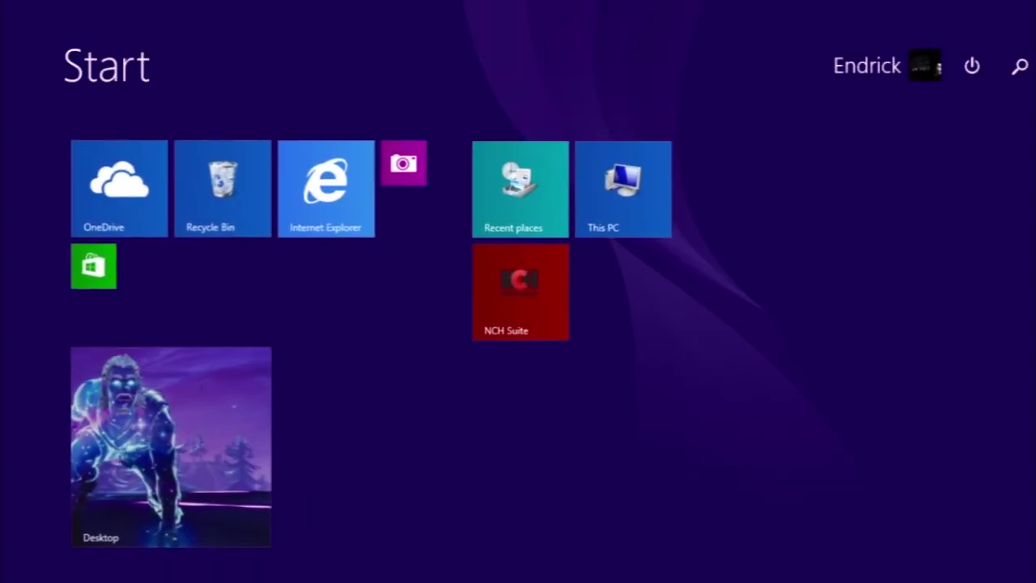
{"action": "left_click", "coordinate": [1022, 69]}
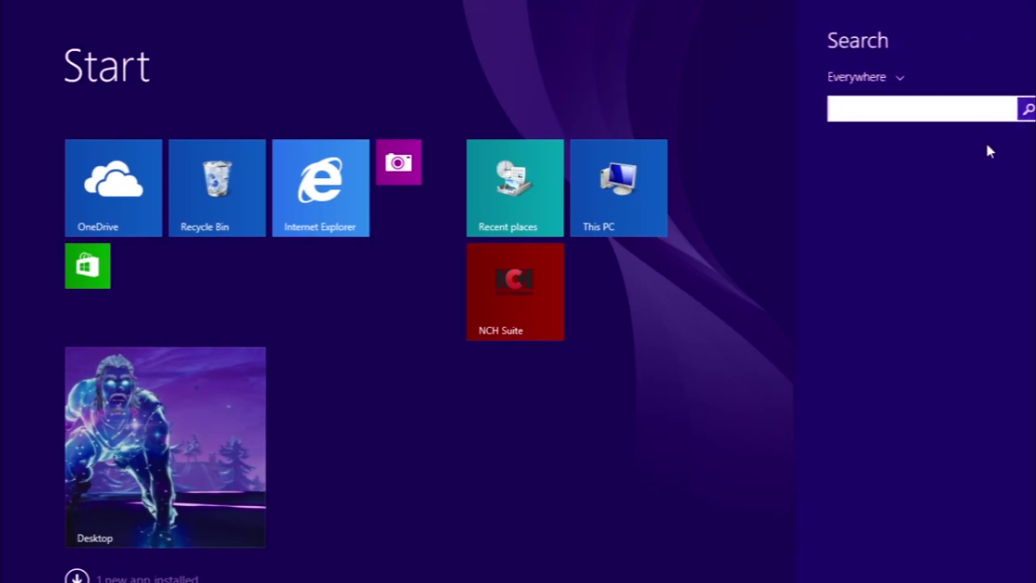
{"action": "type", "text": "run"}
{"action": "left_click", "coordinate": [988, 147]}
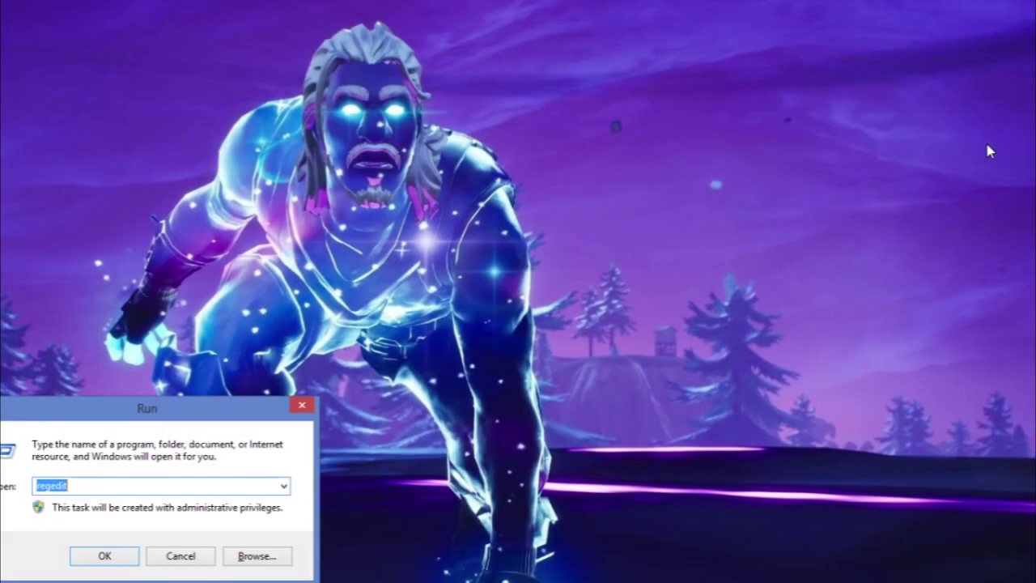
Step: Run %appdata% to open the AppData Roaming folder
{"action": "type", "text": "%"}
{"action": "key", "text": "BackSpace"}
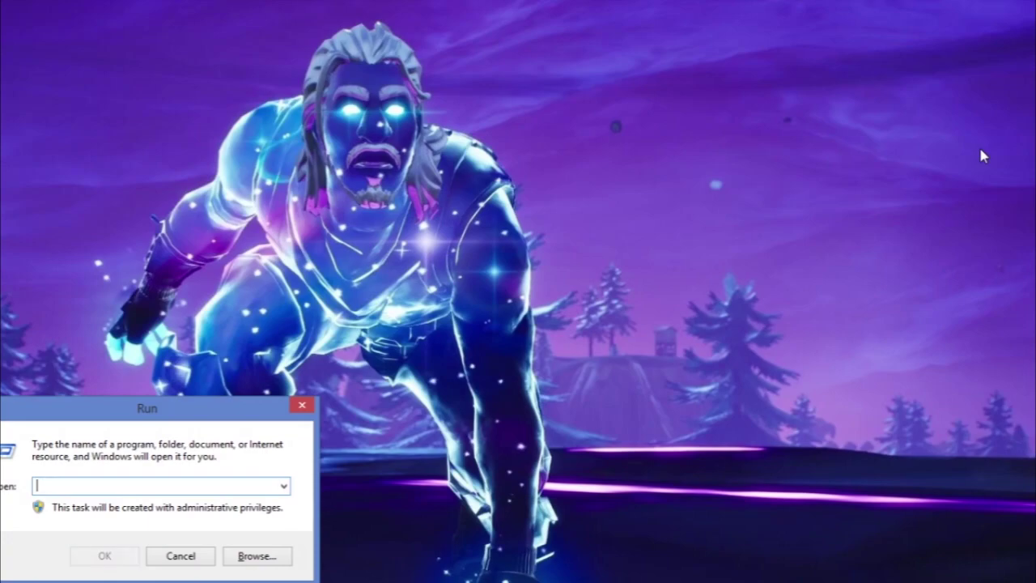
{"action": "type", "text": "%appdata"}
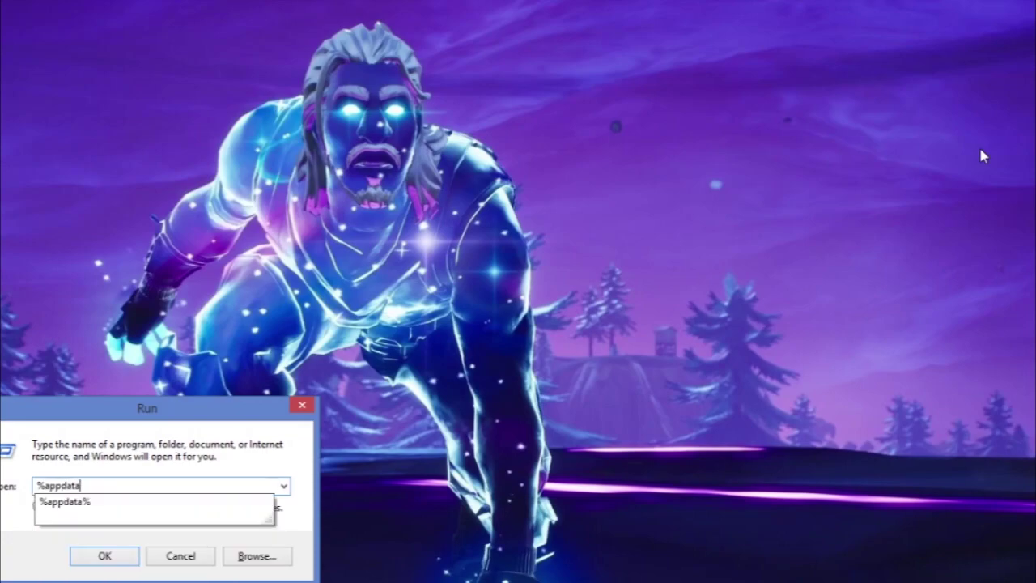
{"action": "type", "text": "%"}
{"action": "key", "text": "Return"}
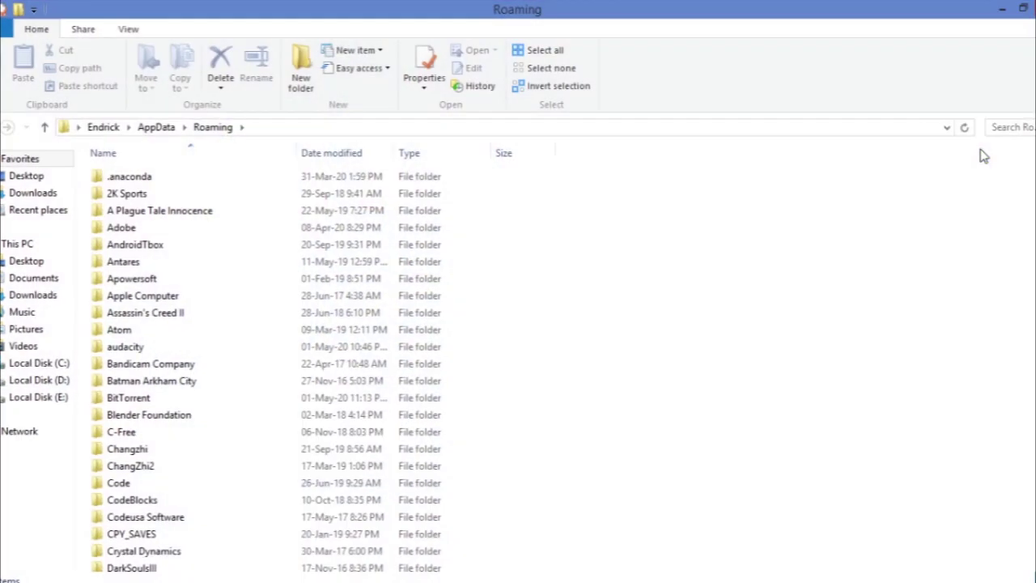
Step: Navigate from AppData to Local\FortniteGame\Saved\Config\WindowsClient
{"action": "left_click", "coordinate": [156, 127]}
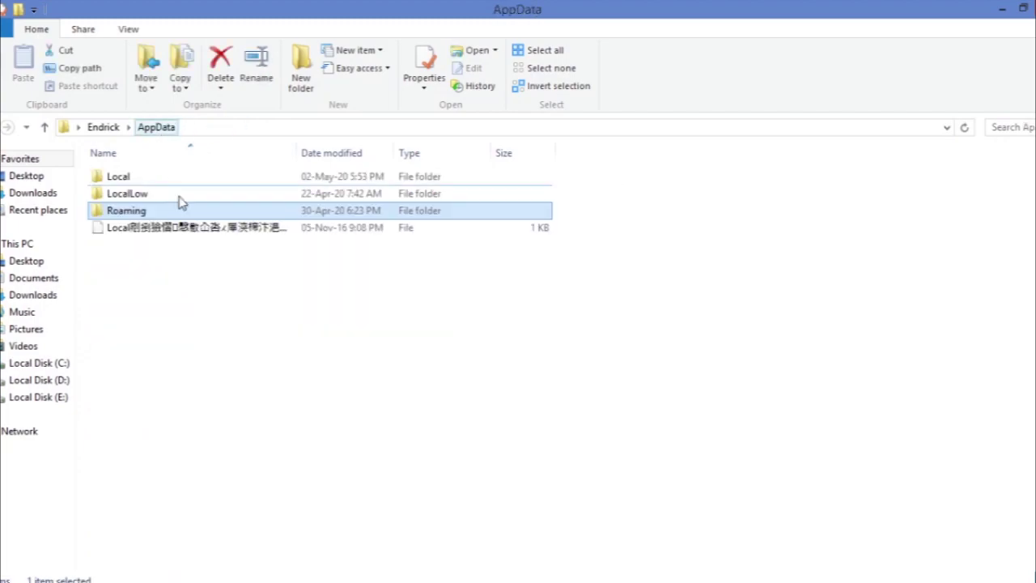
{"action": "double_click", "coordinate": [123, 182]}
{"action": "key", "text": "f"}
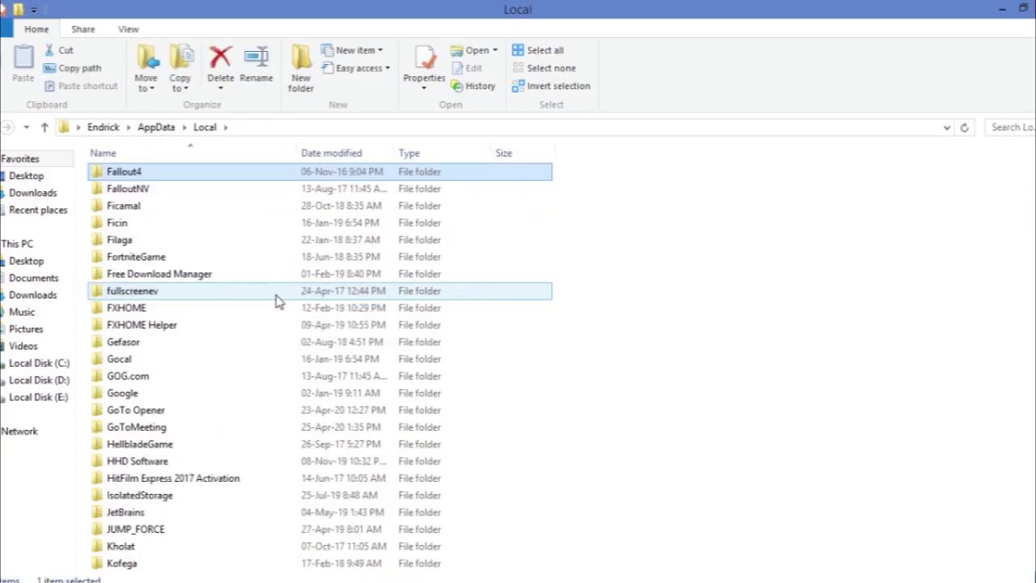
{"action": "double_click", "coordinate": [129, 257]}
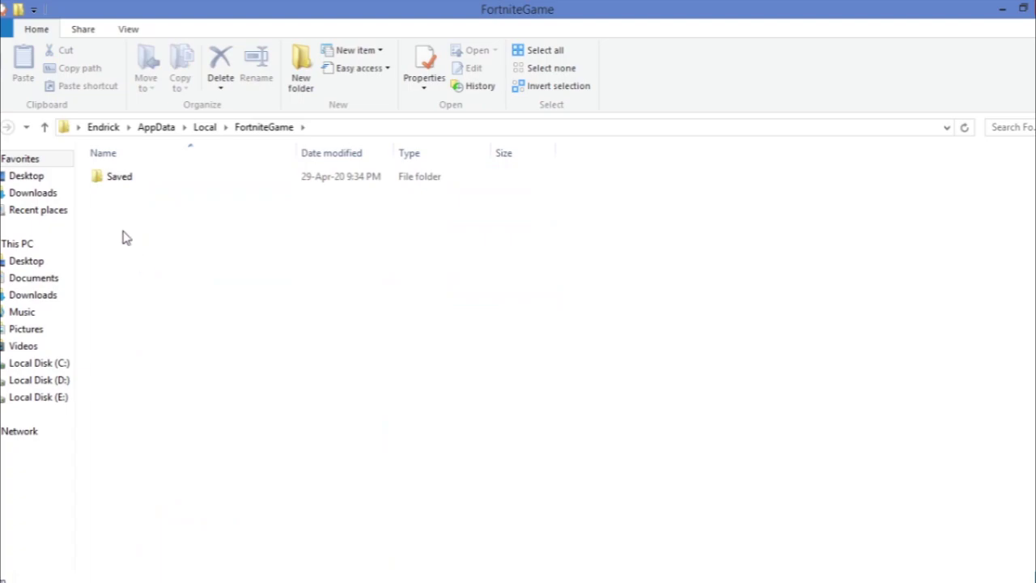
{"action": "left_click", "coordinate": [131, 184]}
{"action": "double_click", "coordinate": [131, 186]}
{"action": "double_click", "coordinate": [130, 194]}
{"action": "left_click", "coordinate": [131, 201]}
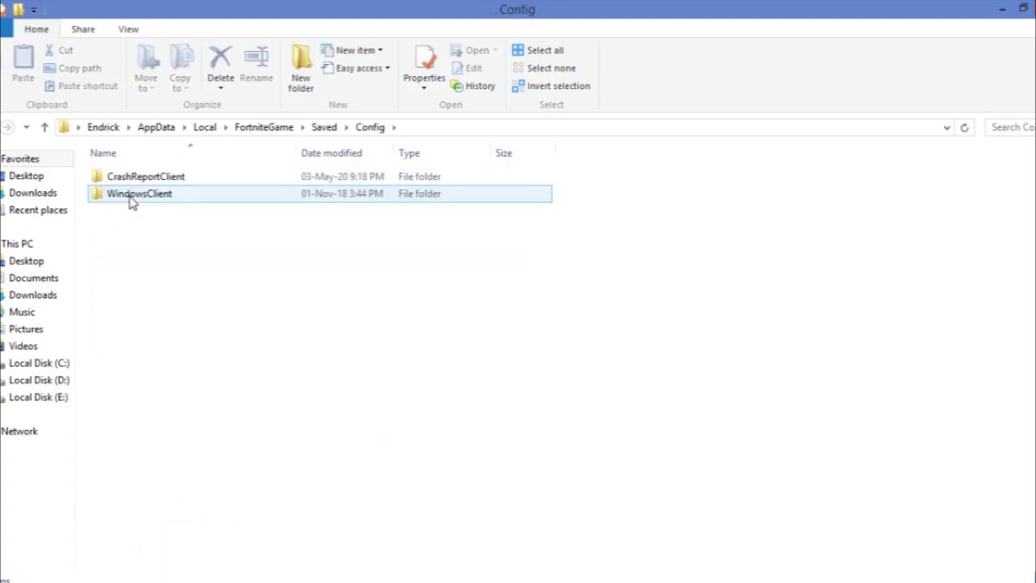
{"action": "double_click", "coordinate": [183, 198]}
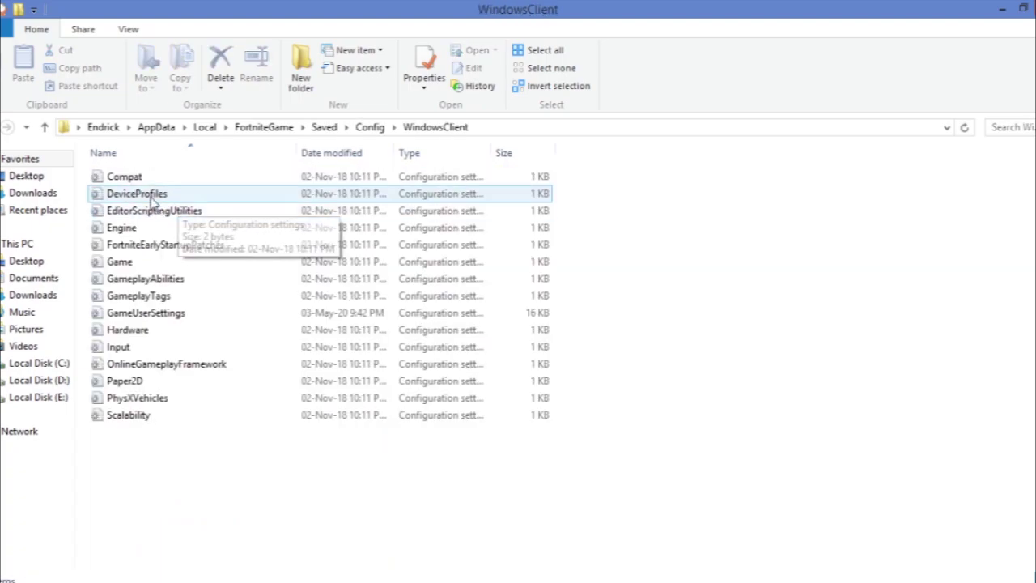
Step: Check the GameUserSettings file's properties, then open it in Notepad
{"action": "right_click", "coordinate": [218, 317]}
{"action": "right_click", "coordinate": [175, 317]}
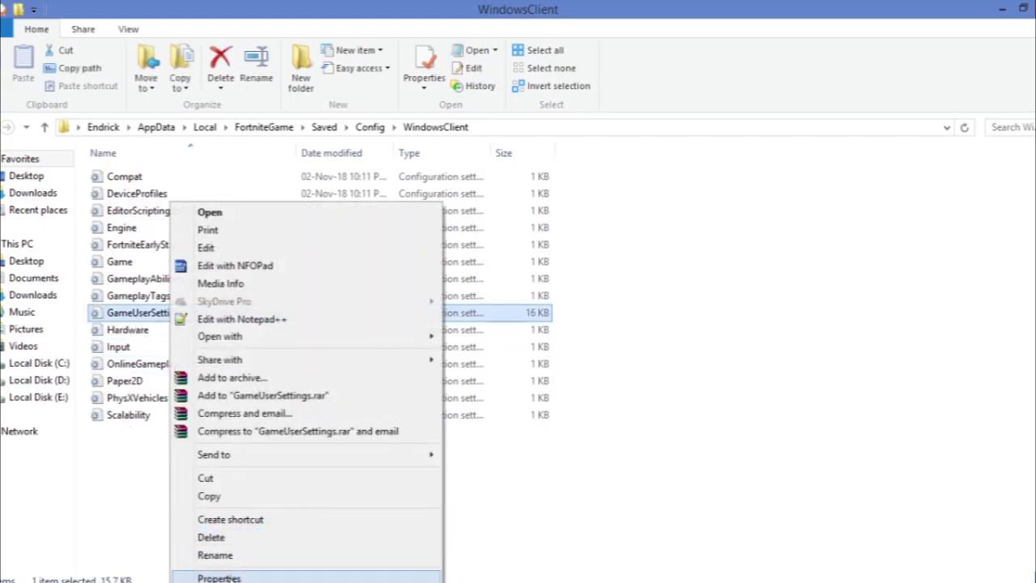
{"action": "left_click", "coordinate": [188, 572]}
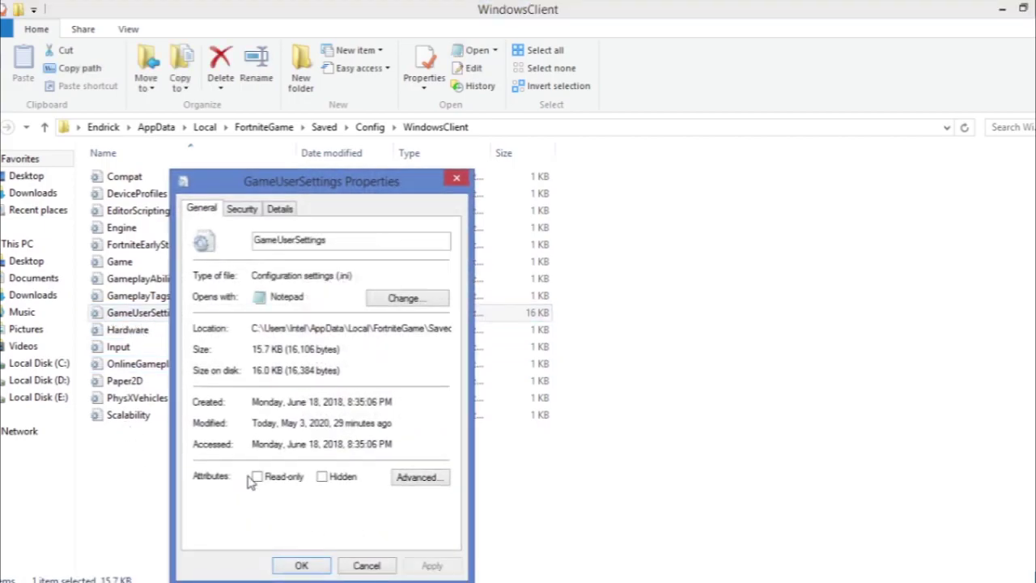
{"action": "left_click", "coordinate": [298, 566]}
{"action": "double_click", "coordinate": [150, 313]}
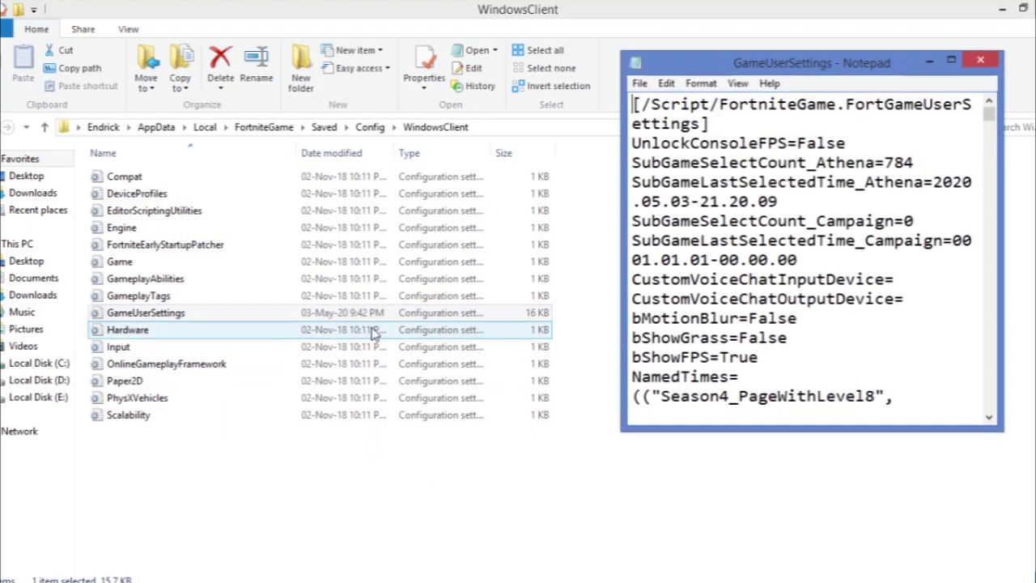
Step: Maximize Notepad, scroll down to FrameRateLimit=120.000000 and select the FrameRateLimit key name
{"action": "double_click", "coordinate": [842, 65]}
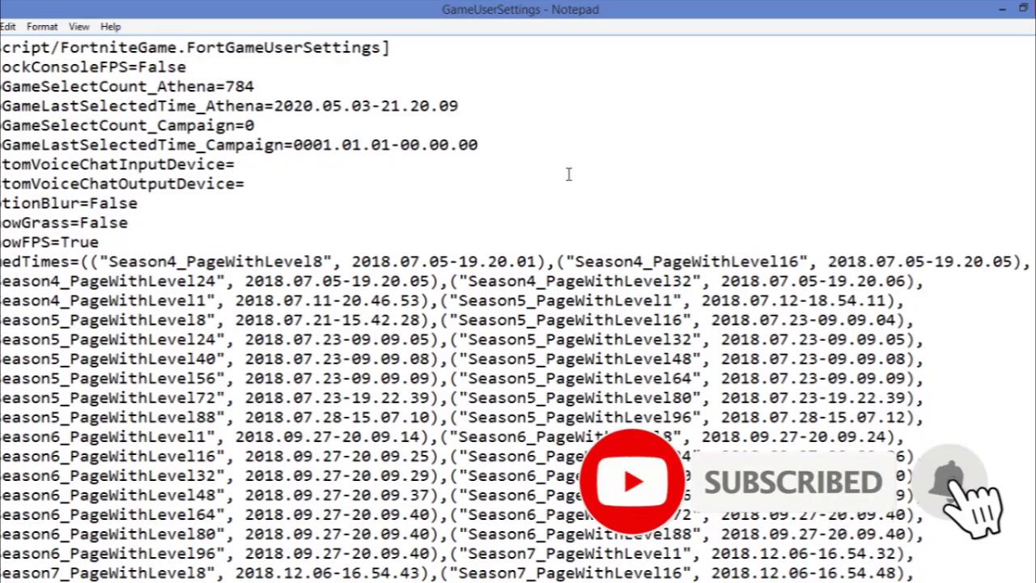
{"action": "scroll", "coordinate": [569, 174], "scroll_direction": "down", "scroll_amount": 15}
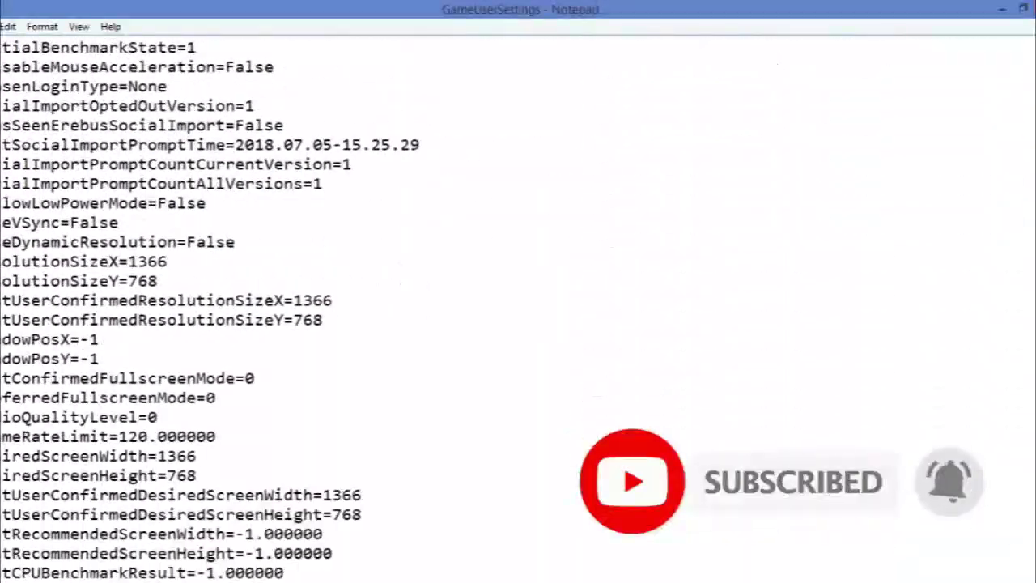
{"action": "scroll", "coordinate": [518, 308], "scroll_direction": "down", "scroll_amount": 3}
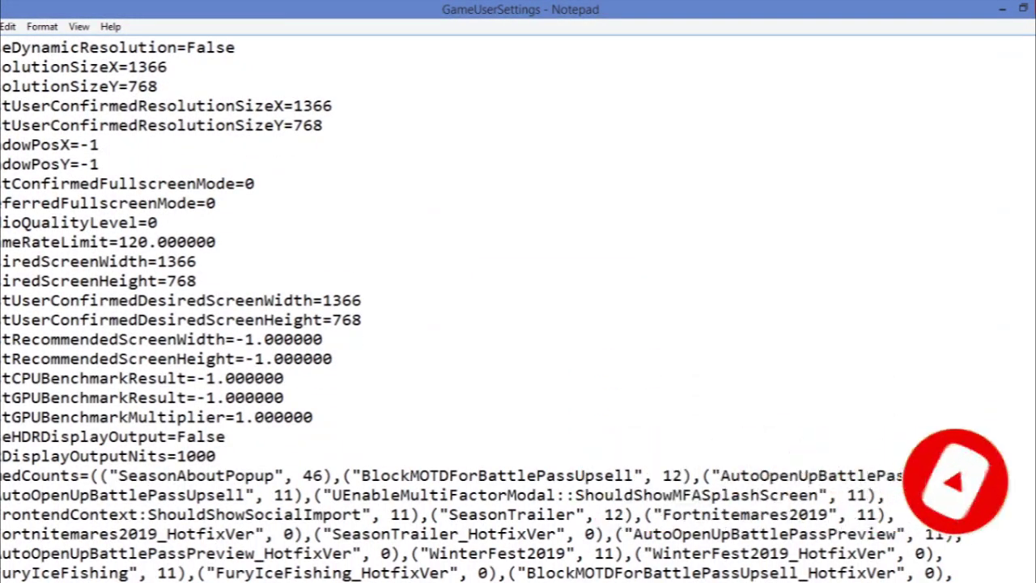
{"action": "scroll", "coordinate": [518, 312], "scroll_direction": "down", "scroll_amount": 4}
{"action": "scroll", "coordinate": [518, 308], "scroll_direction": "down", "scroll_amount": 15}
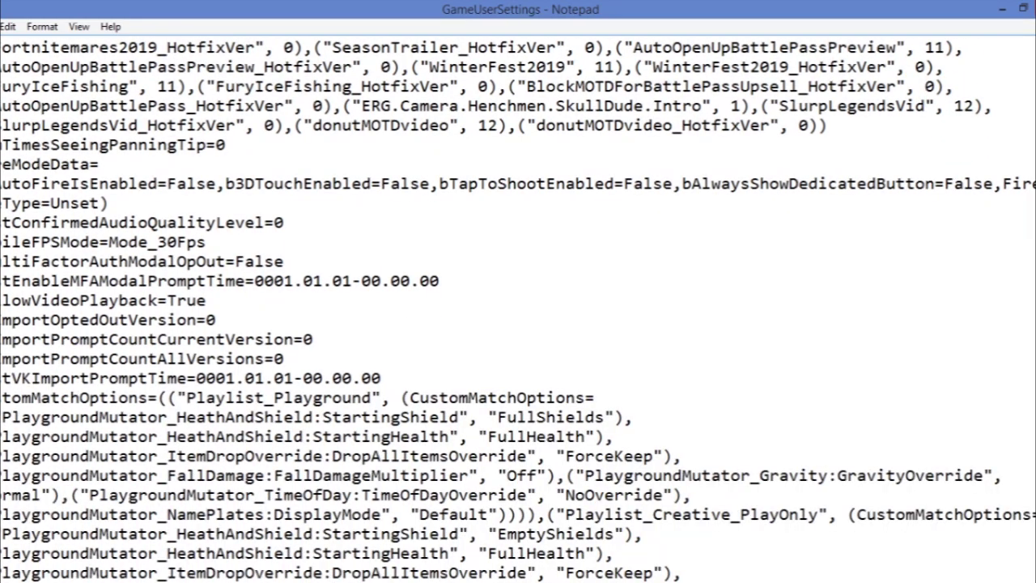
{"action": "scroll", "coordinate": [518, 307], "scroll_direction": "down", "scroll_amount": 10}
{"action": "left_click_drag", "start_coordinate": [21, 144], "coordinate": [104, 148]}
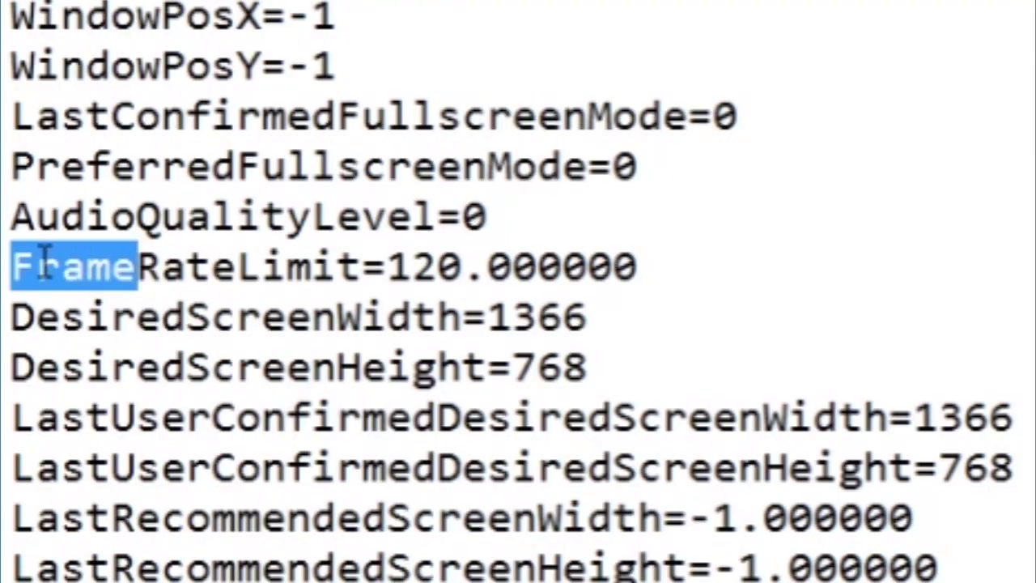
{"action": "left_click_drag", "start_coordinate": [348, 277], "coordinate": [462, 275]}
Step: Rewrite the FrameRateLimit value as 150, discarding a trial entry of 60
{"action": "left_click", "coordinate": [386, 266]}
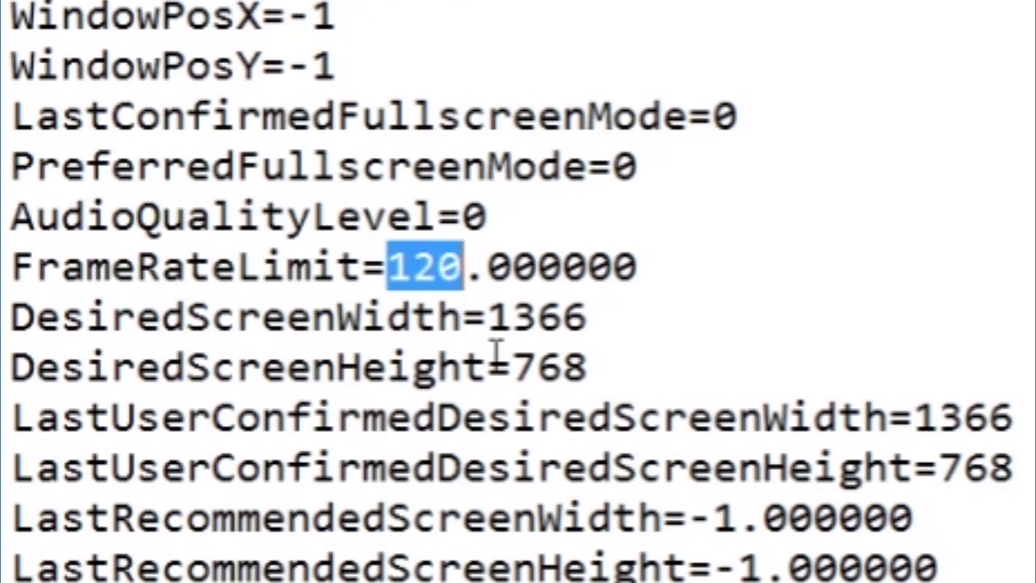
{"action": "type", "text": "60"}
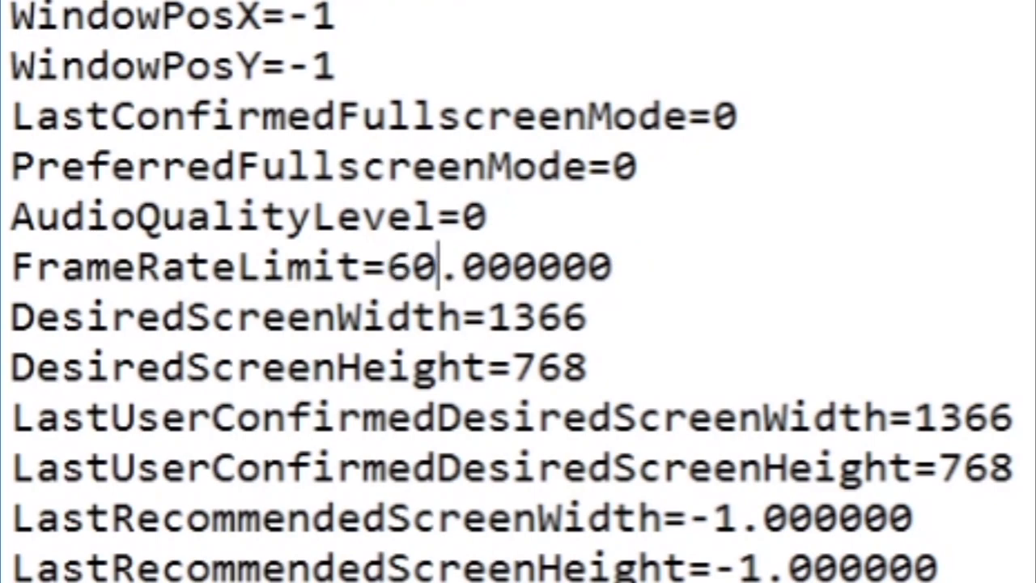
{"action": "key", "text": "BackSpace"}
{"action": "key", "text": "BackSpace"}
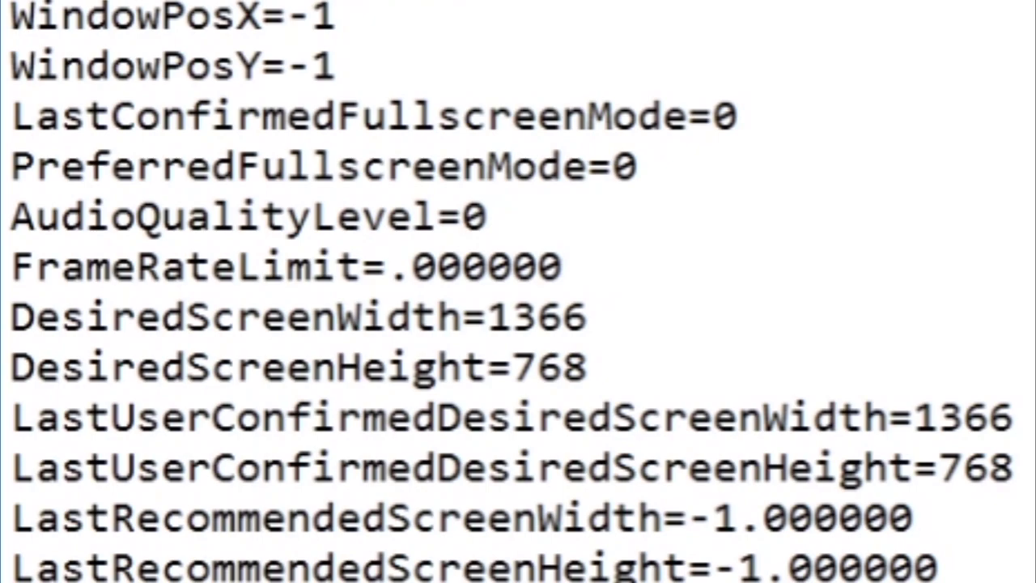
{"action": "type", "text": "120"}
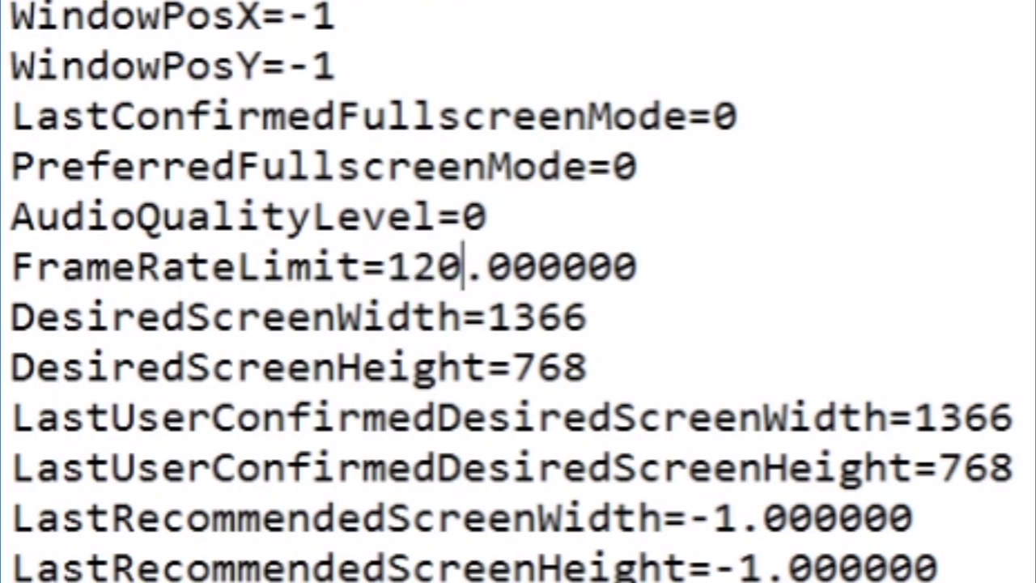
{"action": "key", "text": "BackSpace"}
{"action": "key", "text": "BackSpace"}
{"action": "type", "text": "50"}
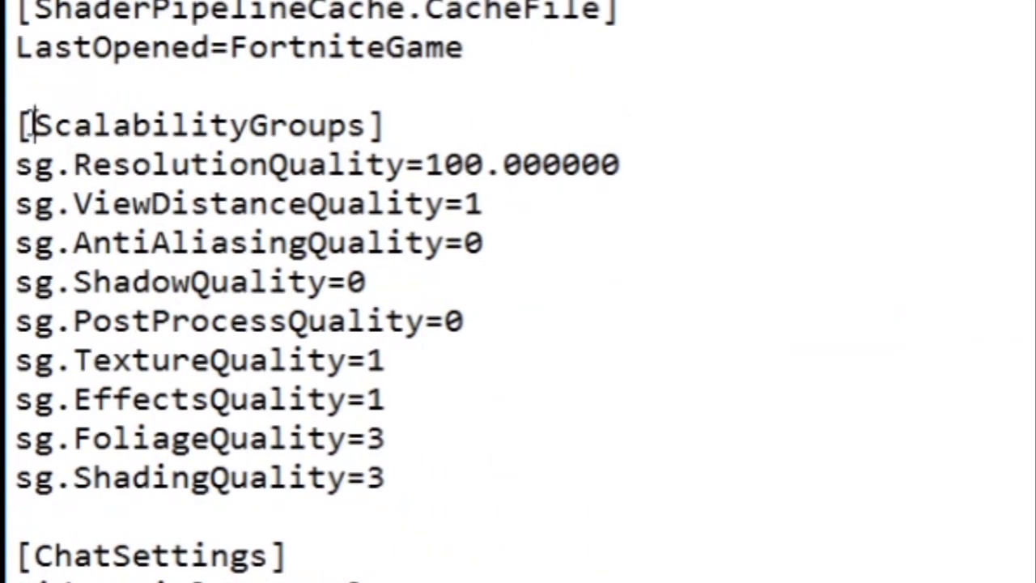
Step: Look over the ScalabilityGroups heading and ResolutionQuality line, then set ViewDistanceQuality from 1 to 0
{"action": "left_click_drag", "start_coordinate": [31, 125], "coordinate": [375, 128]}
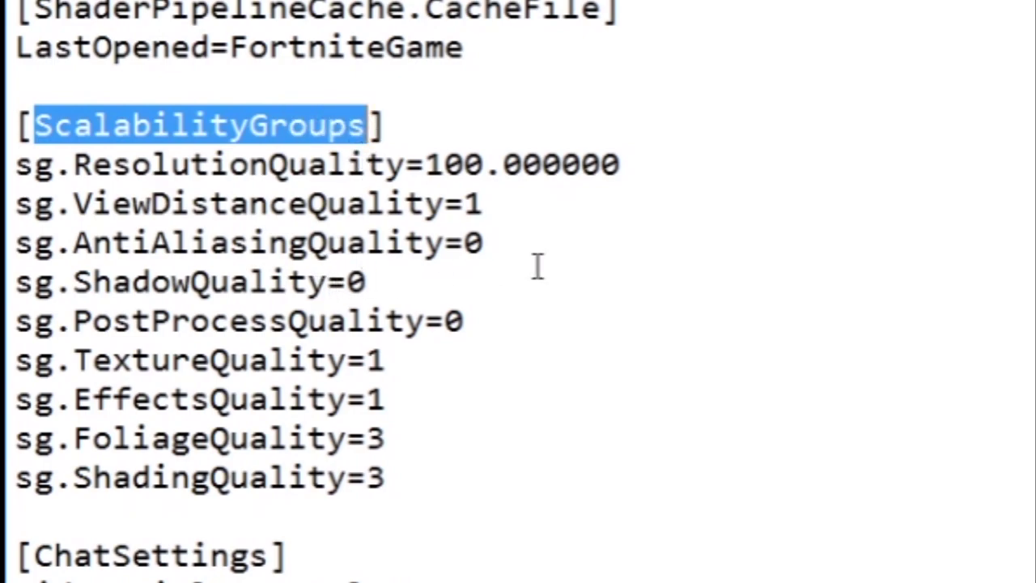
{"action": "left_click", "coordinate": [562, 272]}
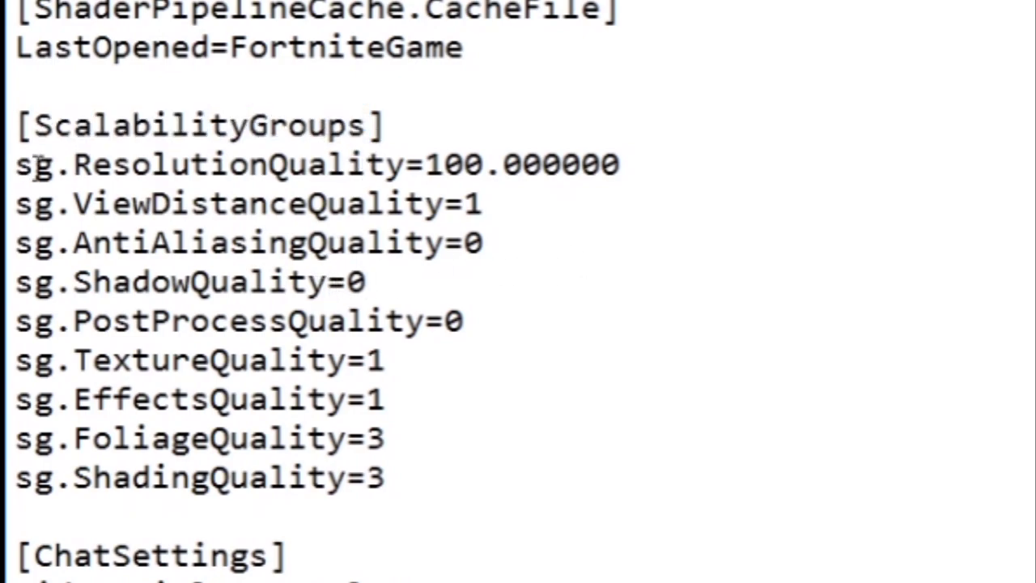
{"action": "left_click_drag", "start_coordinate": [18, 165], "coordinate": [607, 164]}
{"action": "left_click", "coordinate": [613, 288]}
{"action": "left_click_drag", "start_coordinate": [484, 203], "coordinate": [475, 204]}
{"action": "type", "text": "0"}
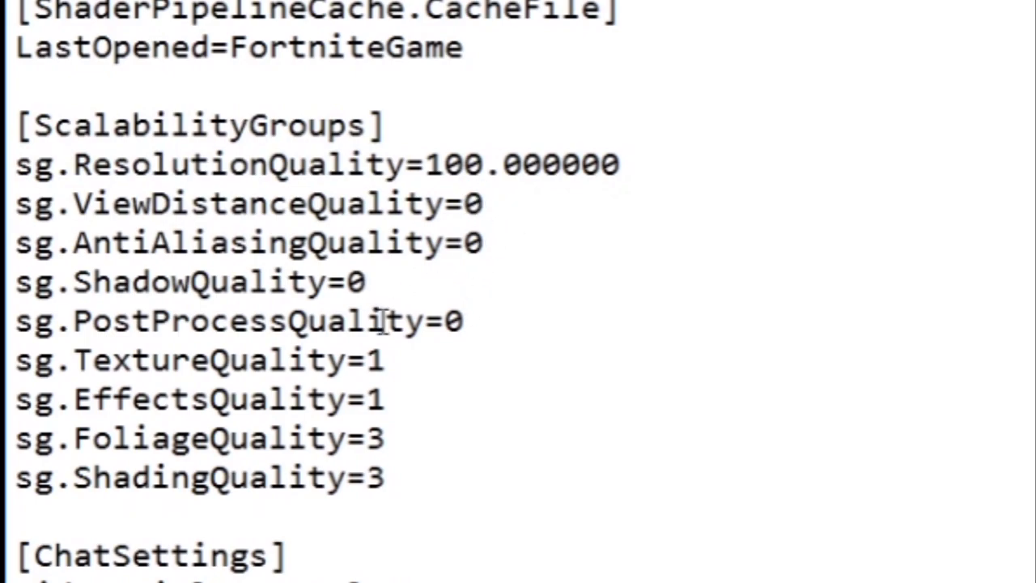
Step: Set TextureQuality and EffectsQuality from 1 to 0
{"action": "left_click", "coordinate": [389, 360]}
{"action": "left_click_drag", "start_coordinate": [389, 360], "coordinate": [377, 360]}
{"action": "type", "text": "0"}
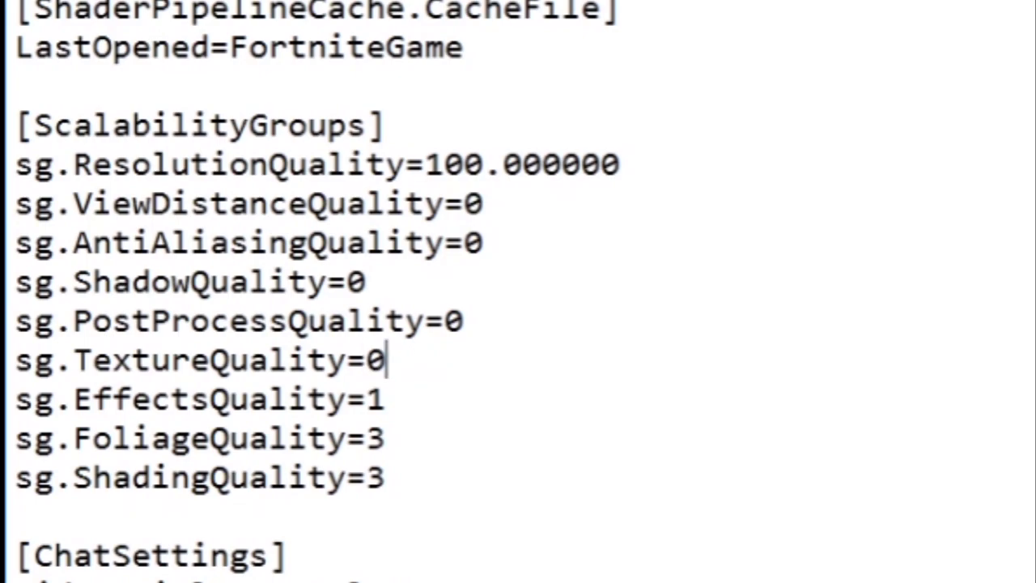
{"action": "left_click_drag", "start_coordinate": [390, 399], "coordinate": [377, 400]}
{"action": "type", "text": "0"}
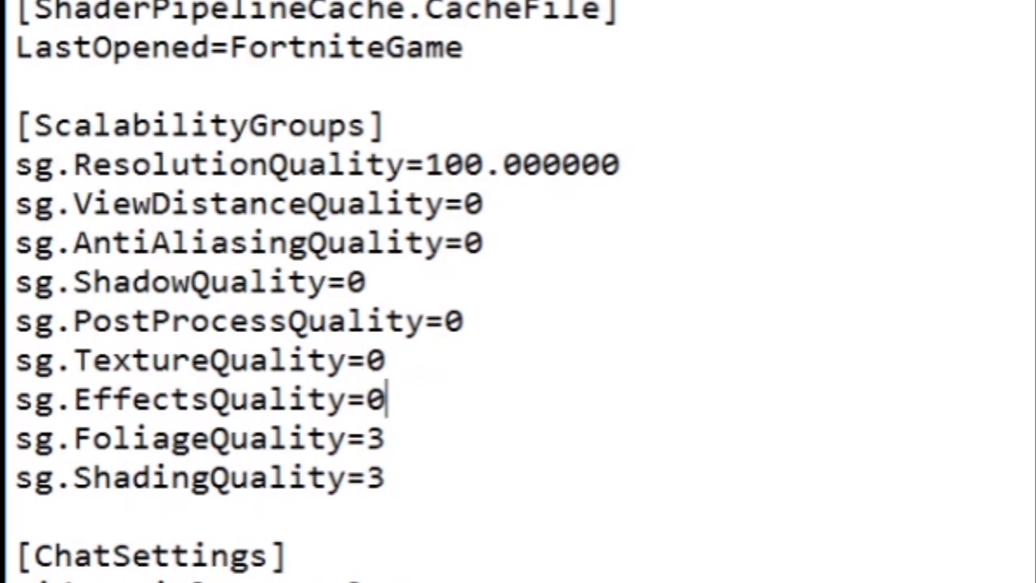
Step: Set FoliageQuality and ShadingQuality from 3 to 0, leaving ResolutionQuality at 100
{"action": "left_click", "coordinate": [389, 438]}
{"action": "left_click_drag", "start_coordinate": [389, 438], "coordinate": [378, 438]}
{"action": "type", "text": "0"}
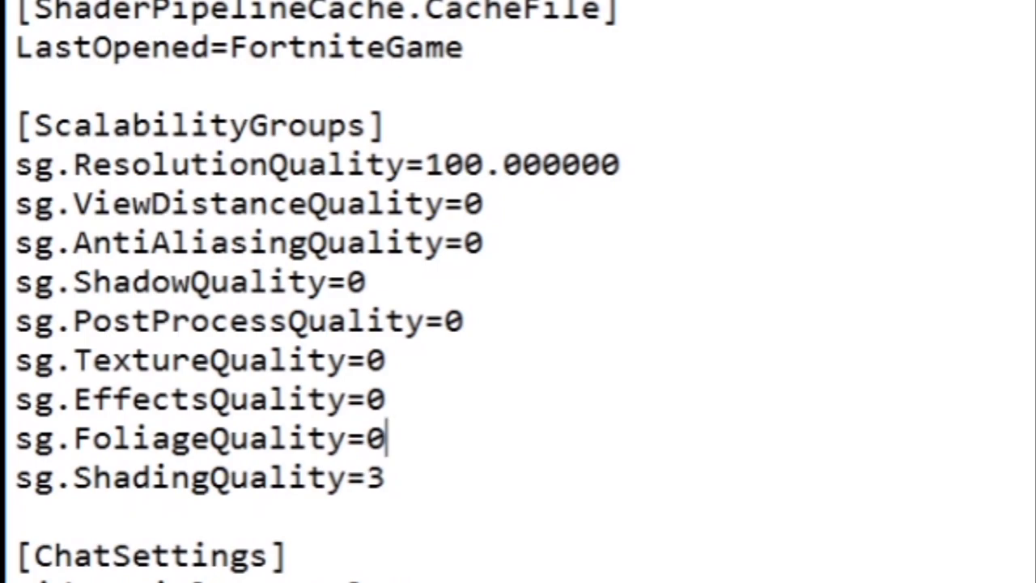
{"action": "left_click_drag", "start_coordinate": [388, 478], "coordinate": [377, 478]}
{"action": "type", "text": "0"}
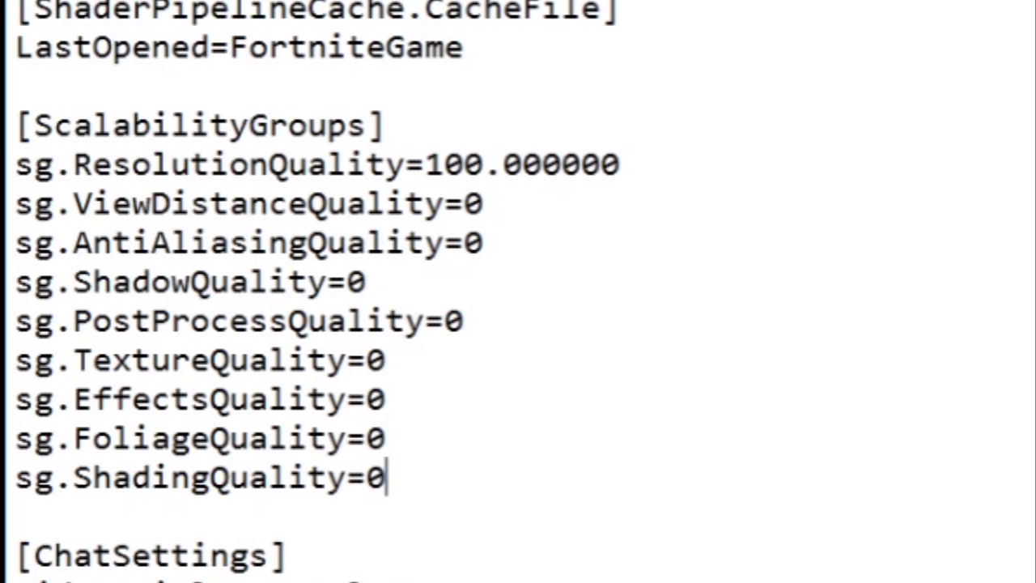
{"action": "left_click_drag", "start_coordinate": [423, 164], "coordinate": [624, 164]}
{"action": "left_click", "coordinate": [650, 342]}
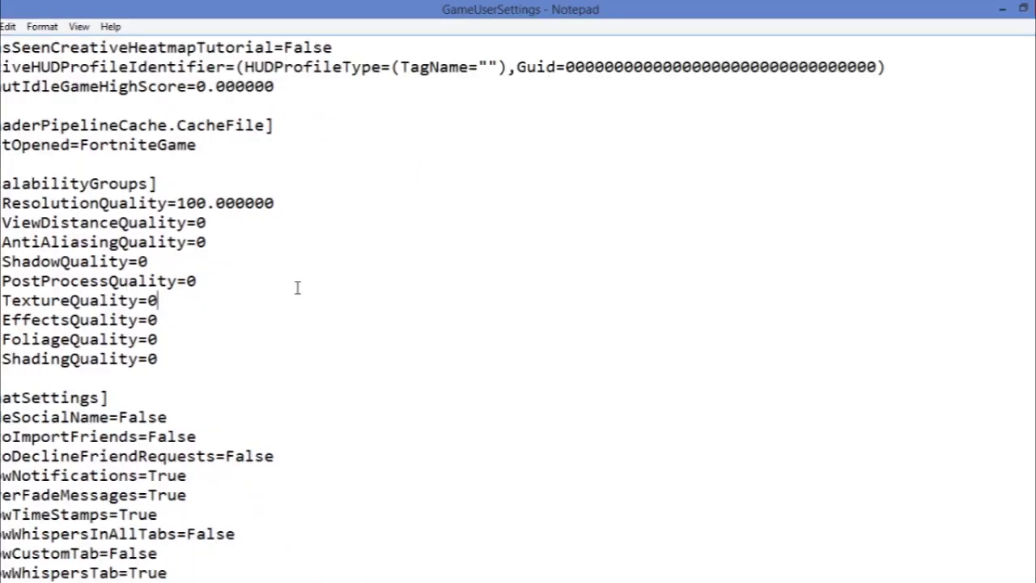
Step: Save and close GameUserSettings.ini, then run regedit from the Run dialog to start Registry Editor
{"action": "key", "text": "alt+F4"}
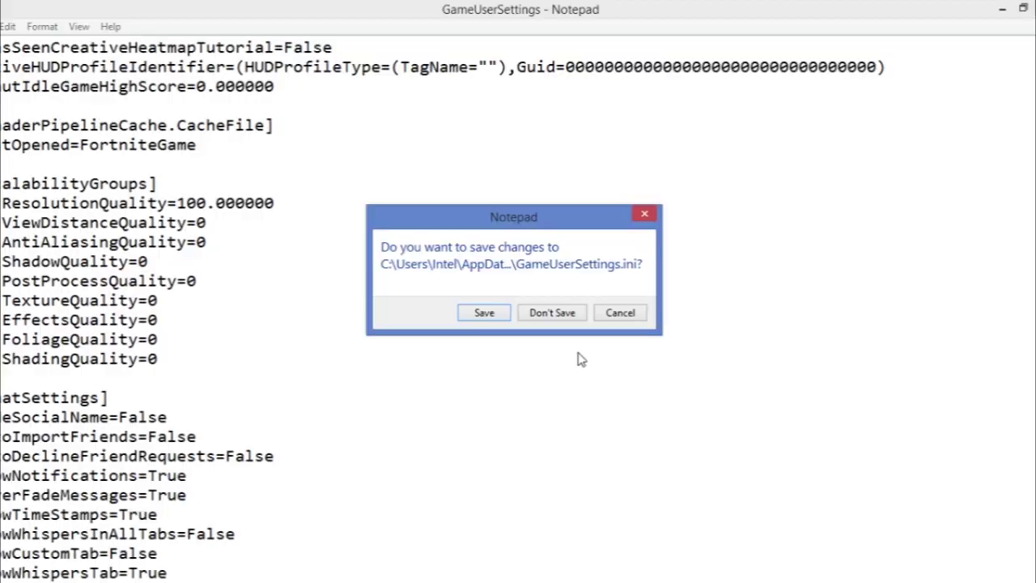
{"action": "left_click", "coordinate": [548, 370]}
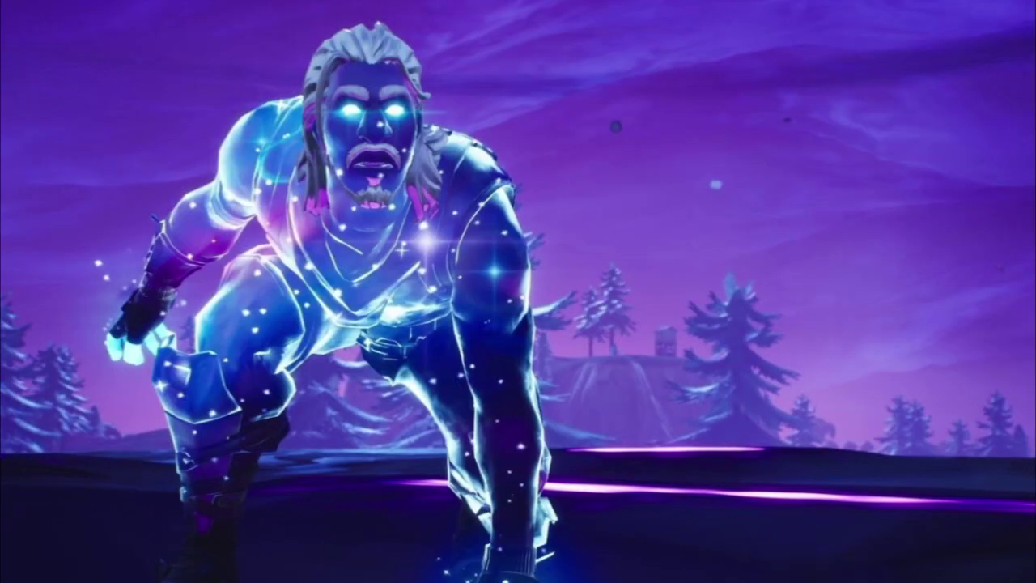
{"action": "key", "text": "super"}
{"action": "left_click", "coordinate": [1019, 65]}
{"action": "type", "text": "run"}
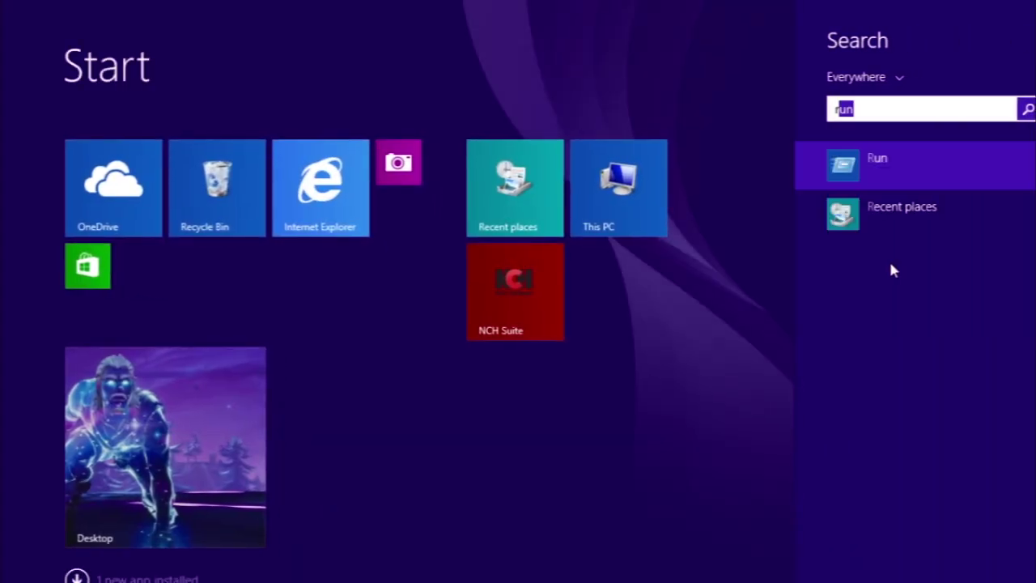
{"action": "key", "text": "Return"}
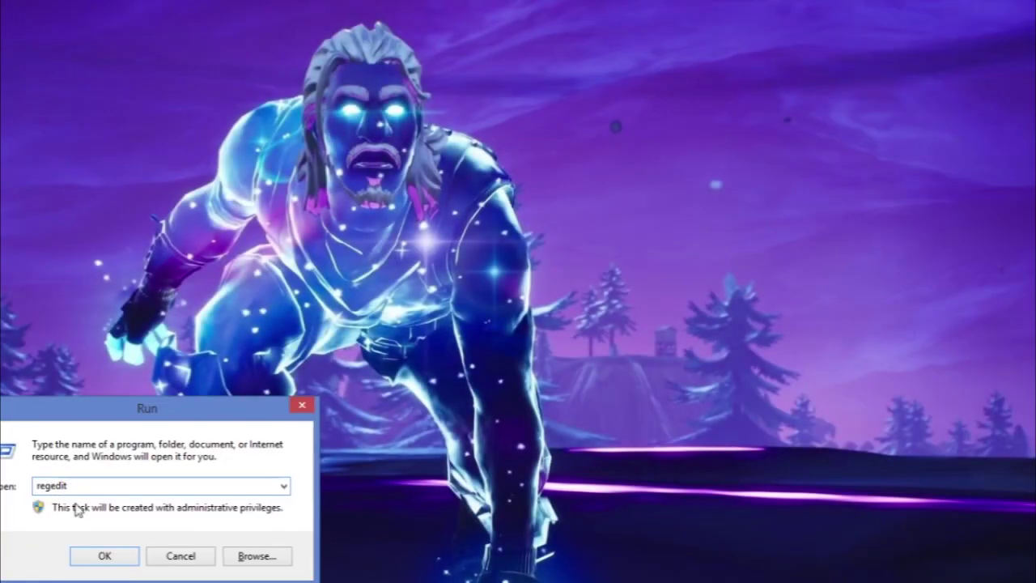
{"action": "left_click", "coordinate": [106, 557]}
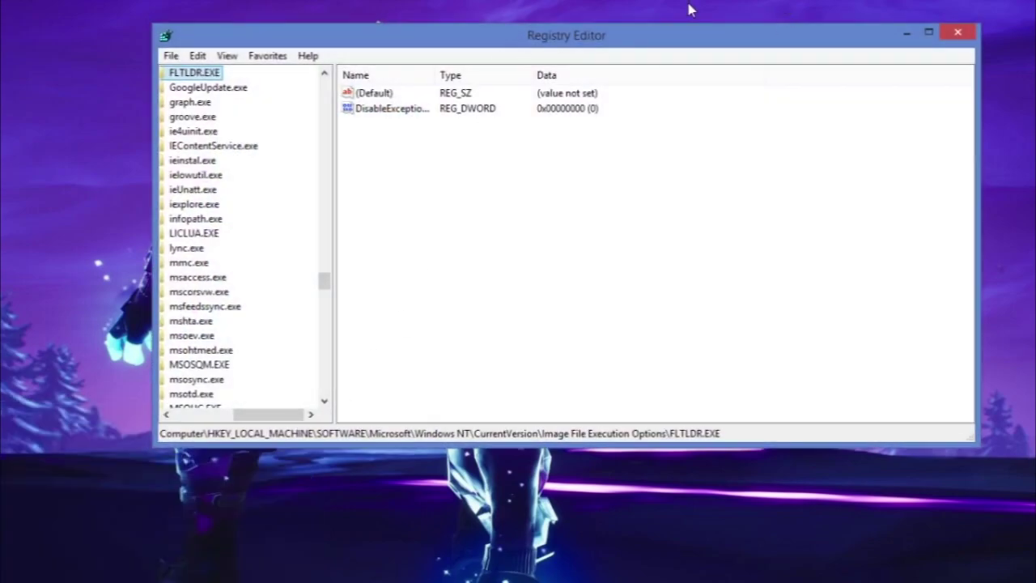
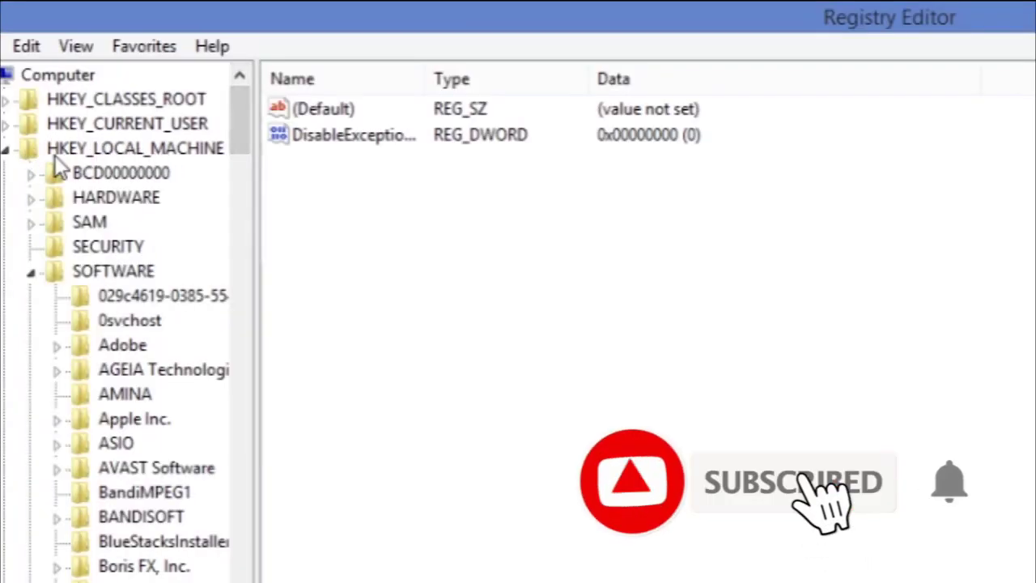
Step: Scroll the registry tree to the Image File Execution Options subkeys, down to wordconv.exe
{"action": "left_click_drag", "start_coordinate": [240, 131], "coordinate": [247, 194]}
{"action": "left_click_drag", "start_coordinate": [231, 236], "coordinate": [245, 536]}
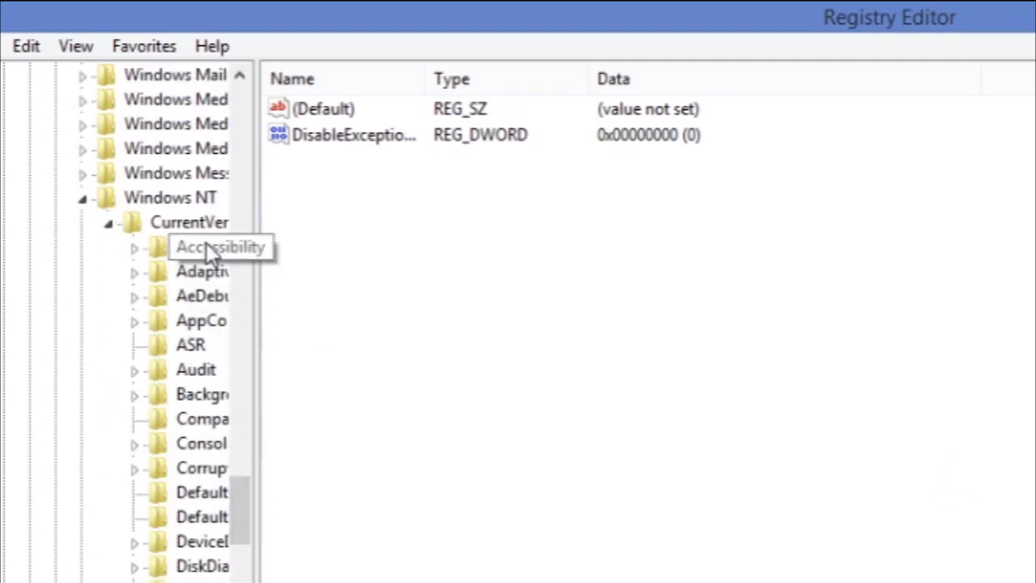
{"action": "left_click_drag", "start_coordinate": [237, 489], "coordinate": [236, 552]}
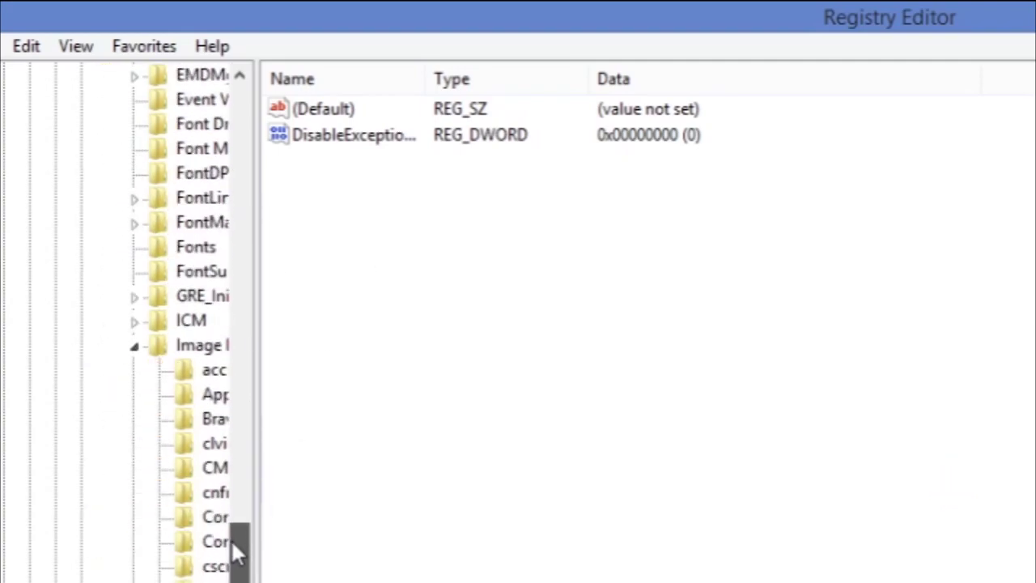
{"action": "left_click", "coordinate": [194, 581]}
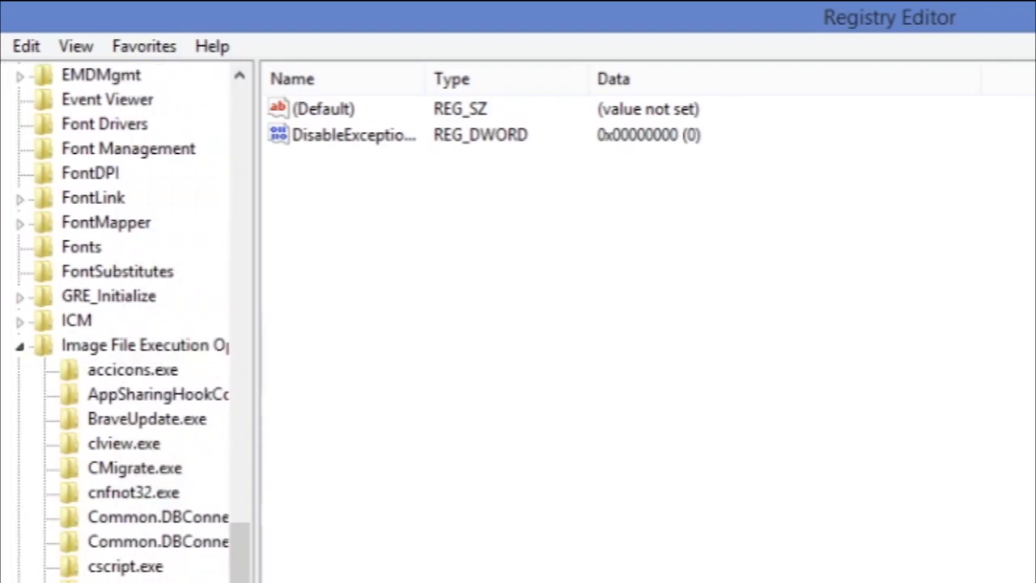
{"action": "scroll", "coordinate": [115, 323], "scroll_direction": "right", "scroll_amount": 2}
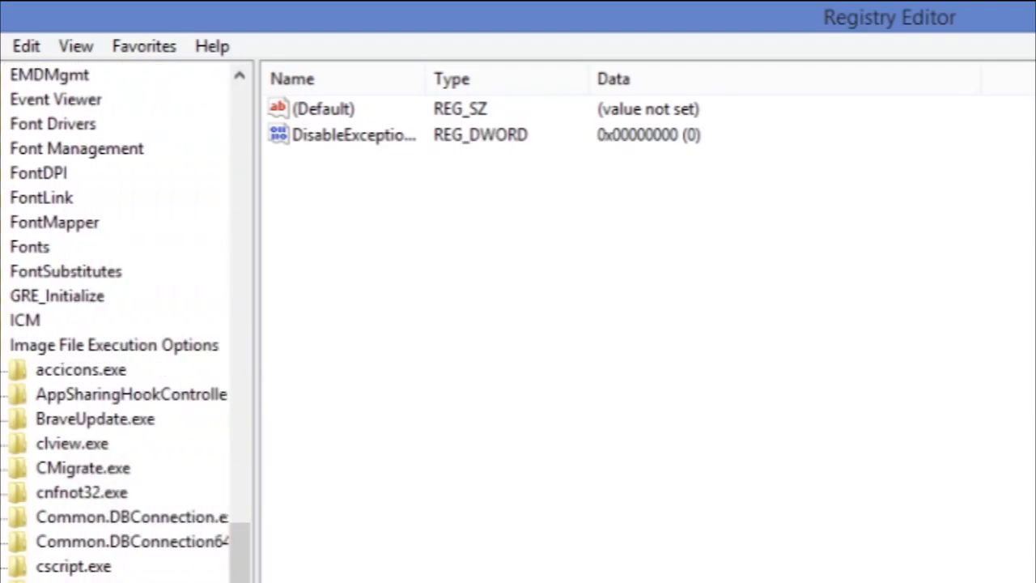
{"action": "scroll", "coordinate": [247, 569], "scroll_direction": "down", "scroll_amount": 20}
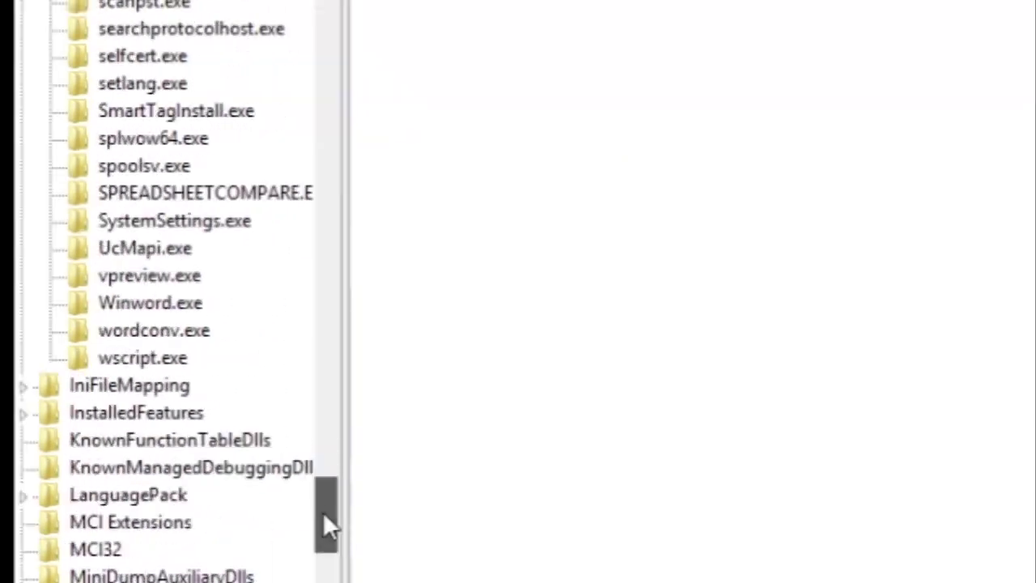
Step: Create a new key under wordconv.exe and rename it from New Key #1 to FortniteClient-Win64-Shipping.exe
{"action": "scroll", "coordinate": [323, 521], "scroll_direction": "up", "scroll_amount": 2}
{"action": "right_click", "coordinate": [261, 369]}
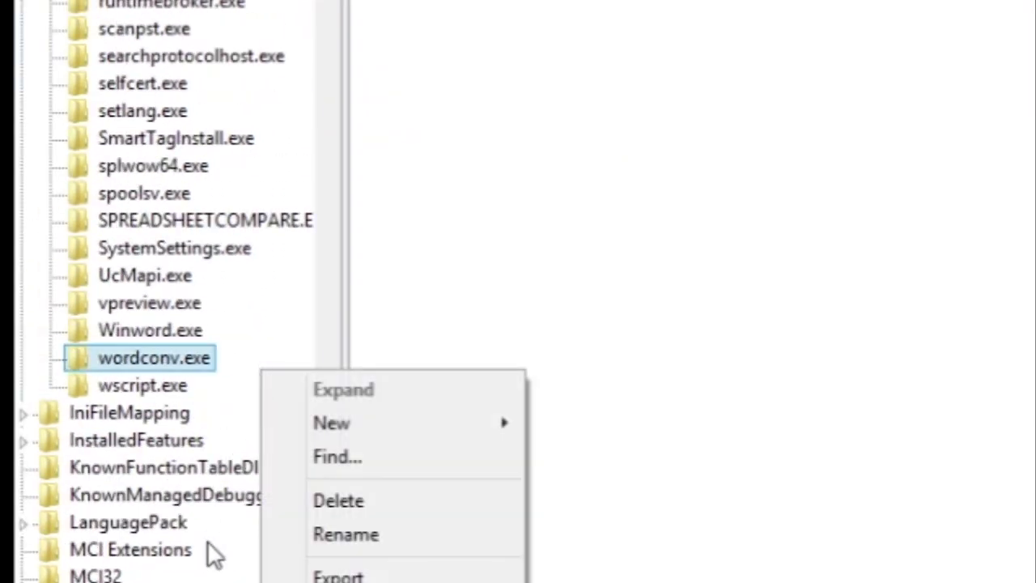
{"action": "mouse_move", "coordinate": [326, 425]}
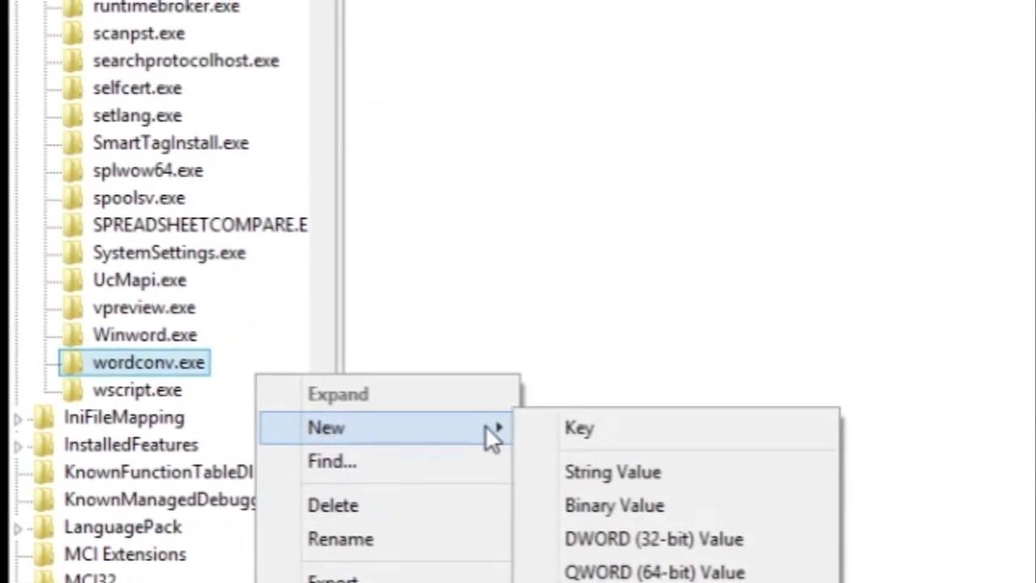
{"action": "left_click", "coordinate": [567, 432]}
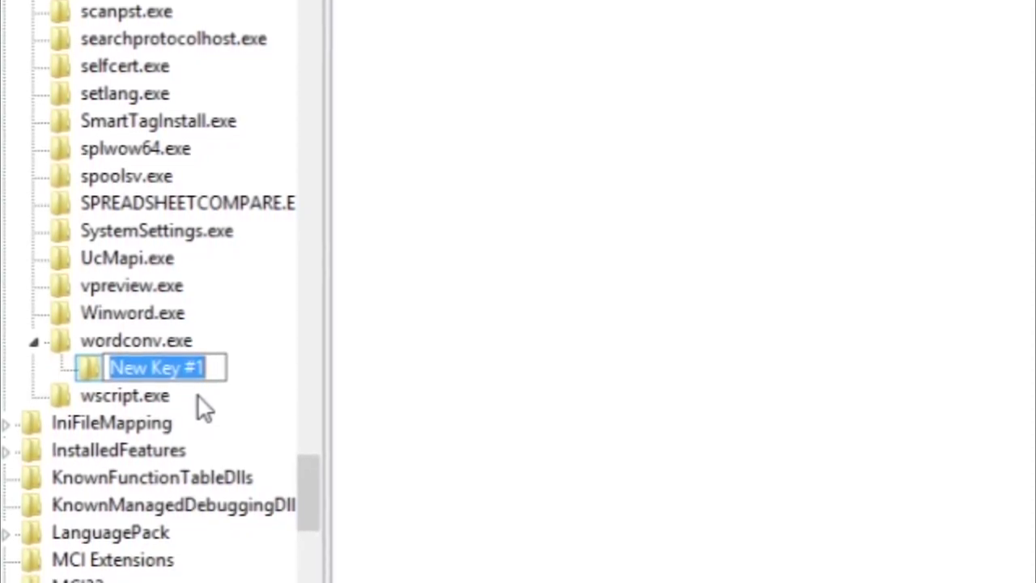
{"action": "key", "text": "Return"}
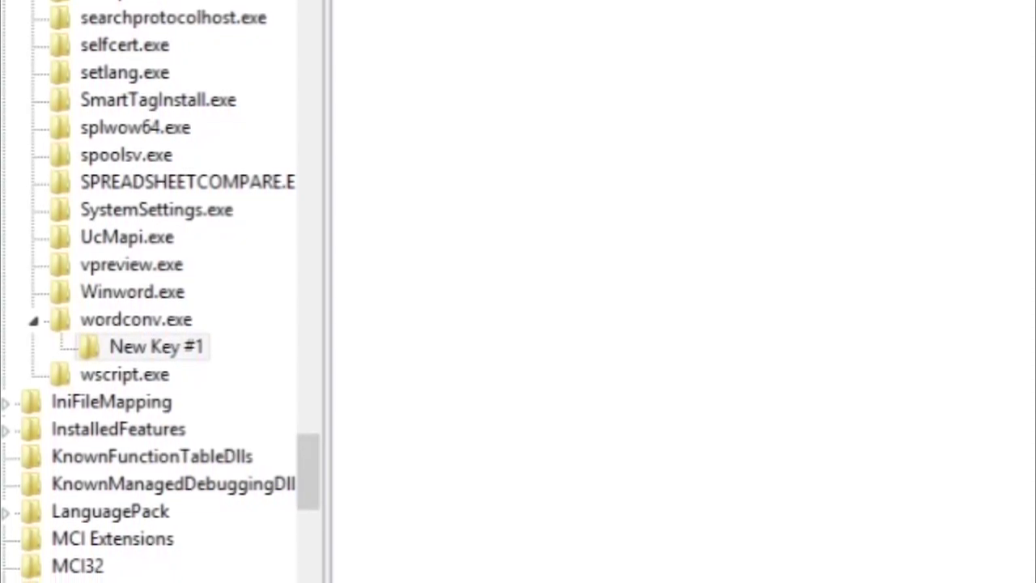
{"action": "right_click", "coordinate": [167, 346]}
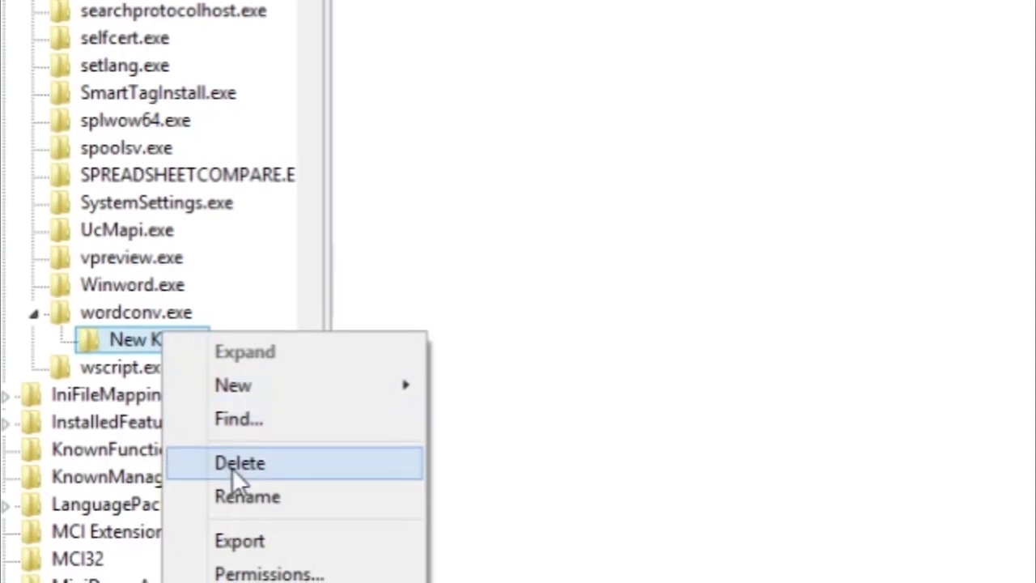
{"action": "left_click", "coordinate": [251, 497]}
{"action": "type", "text": "FortniteClient-Win64-Shipping.exe"}
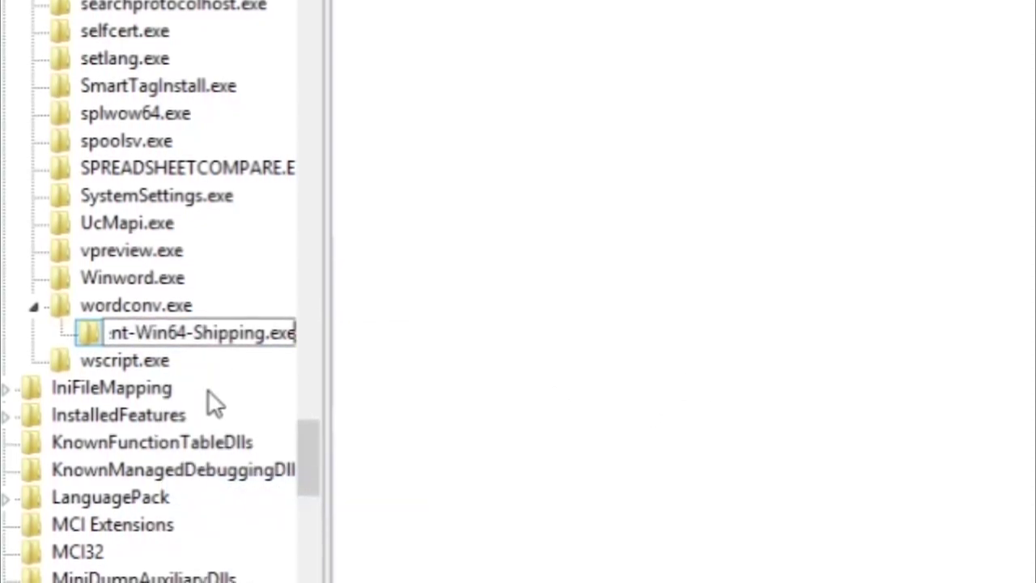
{"action": "key", "text": "Return"}
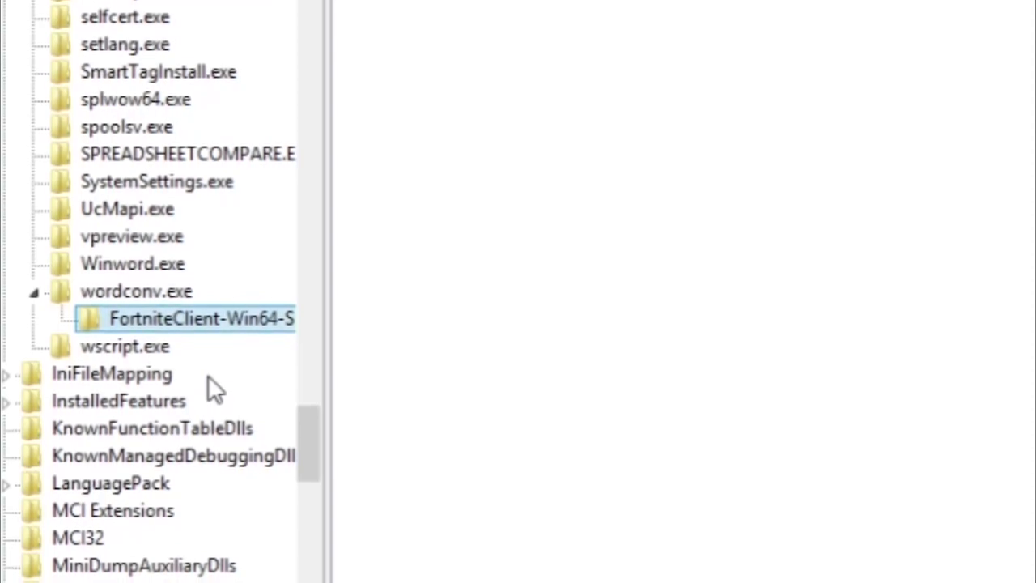
Step: Create a new subkey under FortniteClient-Win64-Shipping.exe and rename it from New Key #1 to 'PerfOptions'
{"action": "right_click", "coordinate": [229, 321]}
{"action": "mouse_move", "coordinate": [342, 371]}
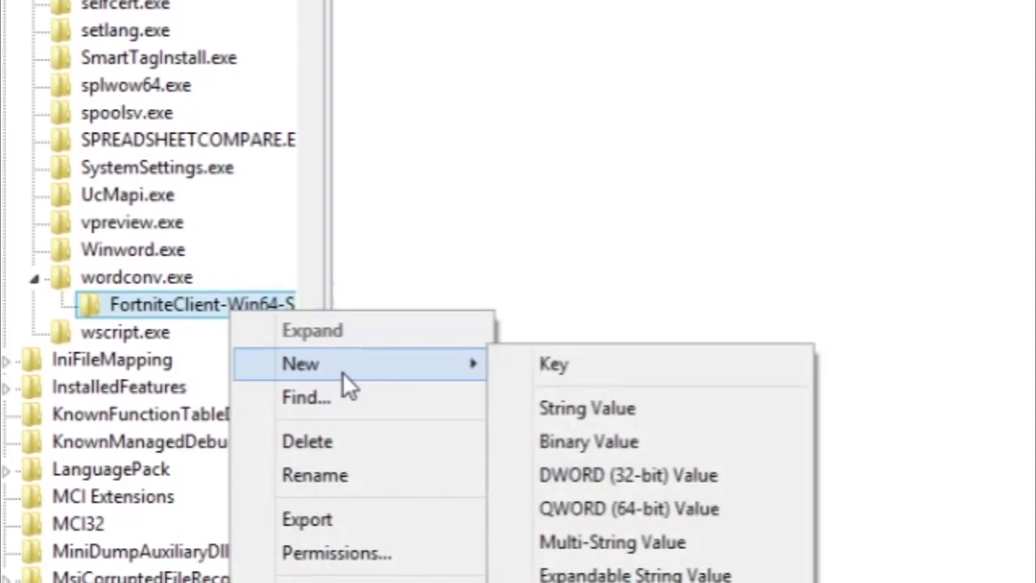
{"action": "left_click", "coordinate": [566, 363]}
{"action": "key", "text": "Return"}
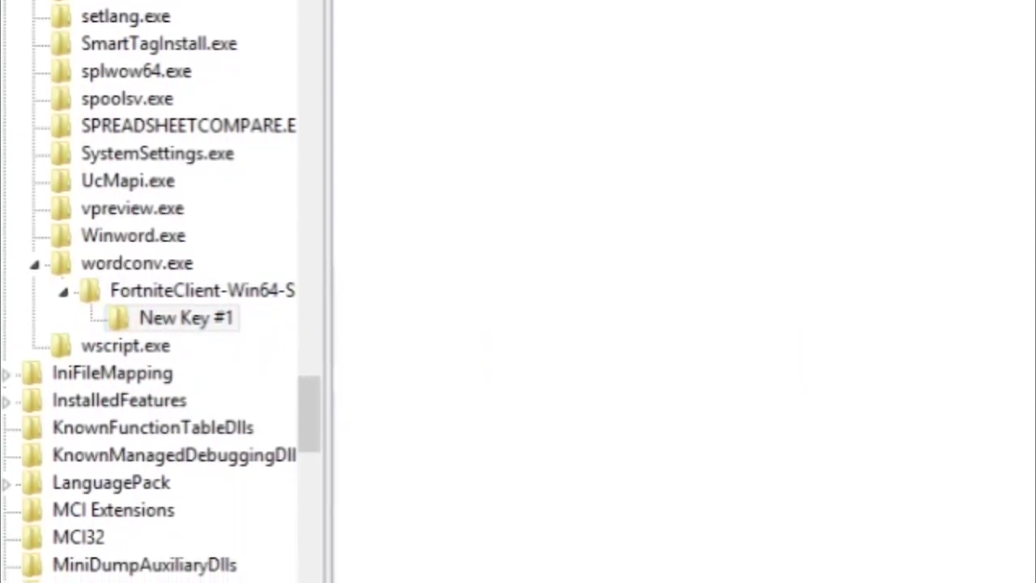
{"action": "right_click", "coordinate": [210, 314]}
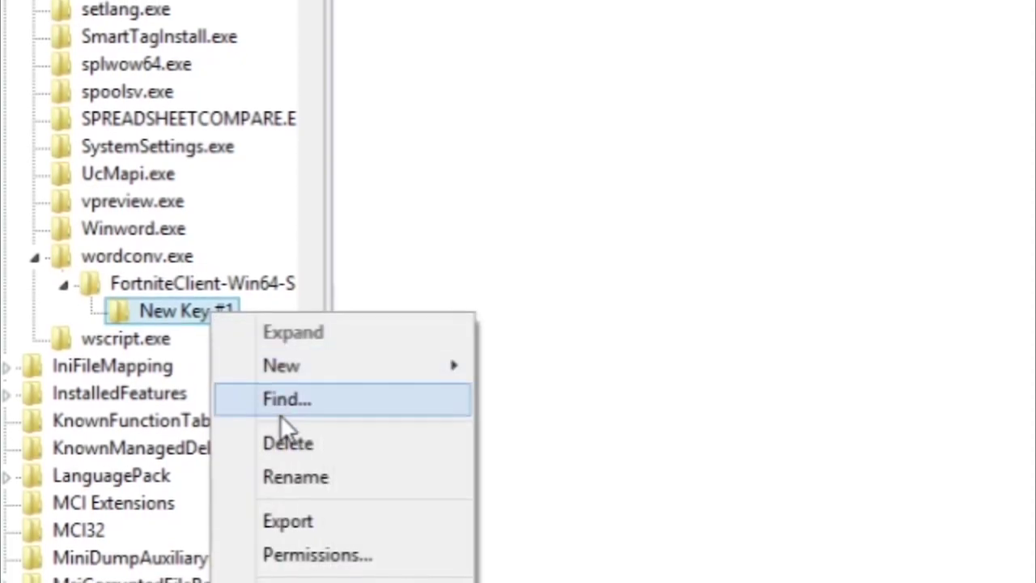
{"action": "left_click", "coordinate": [310, 474]}
{"action": "type", "text": "PerfOptions"}
{"action": "key", "text": "Return"}
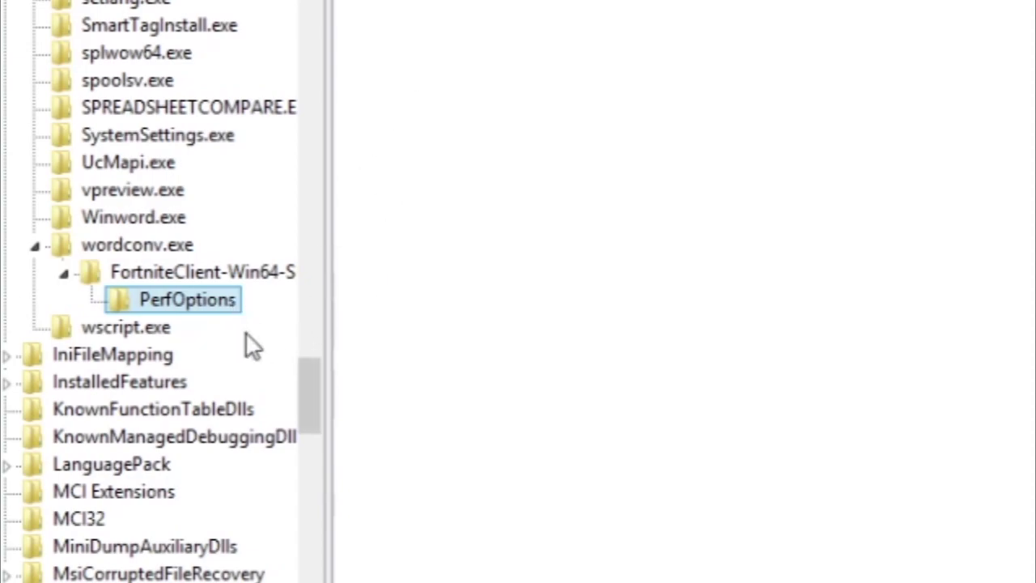
Step: Add a DWORD (32-bit) value to PerfOptions and name it CpuPriorityClass, copied from the Notepad notes
{"action": "right_click", "coordinate": [325, 199]}
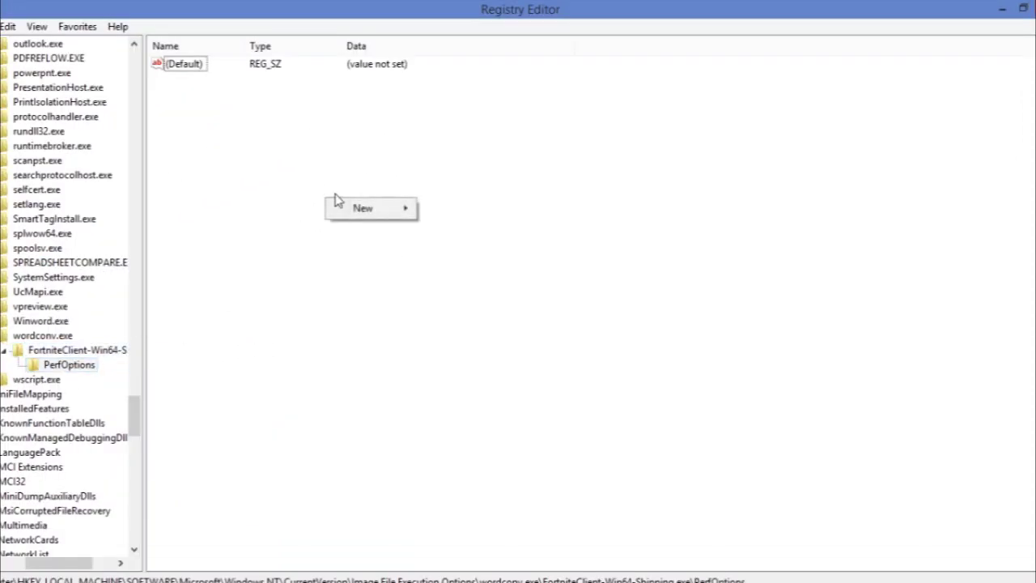
{"action": "mouse_move", "coordinate": [370, 208]}
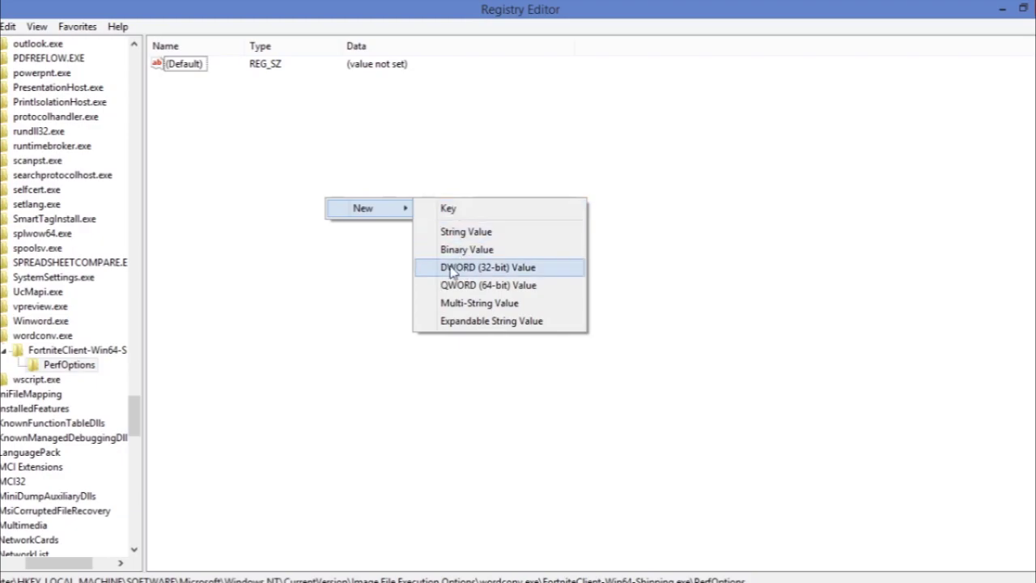
{"action": "left_click", "coordinate": [490, 268]}
{"action": "key", "text": "alt+Tab"}
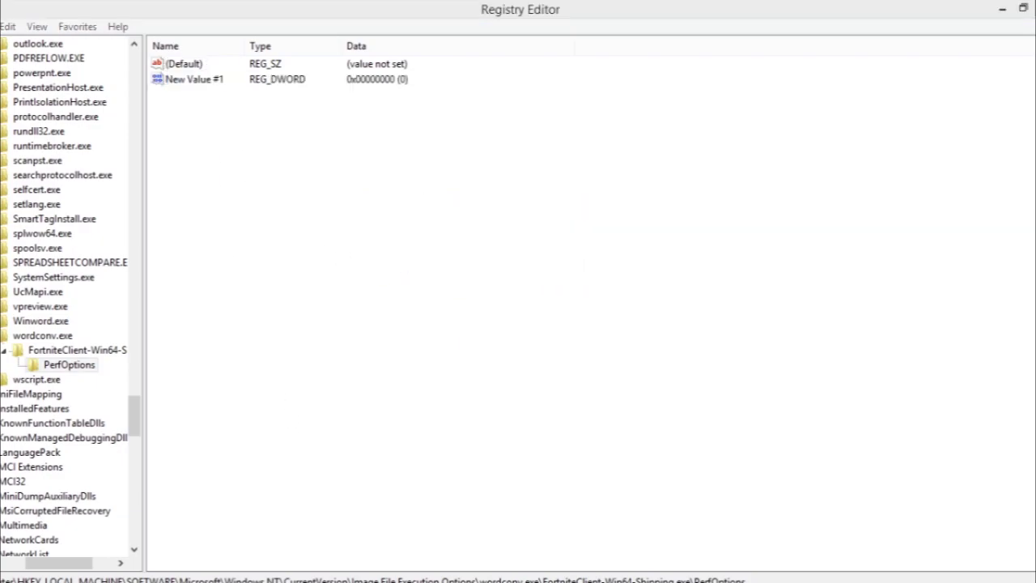
{"action": "left_click_drag", "start_coordinate": [780, 248], "coordinate": [634, 243]}
{"action": "key", "text": "ctrl+c"}
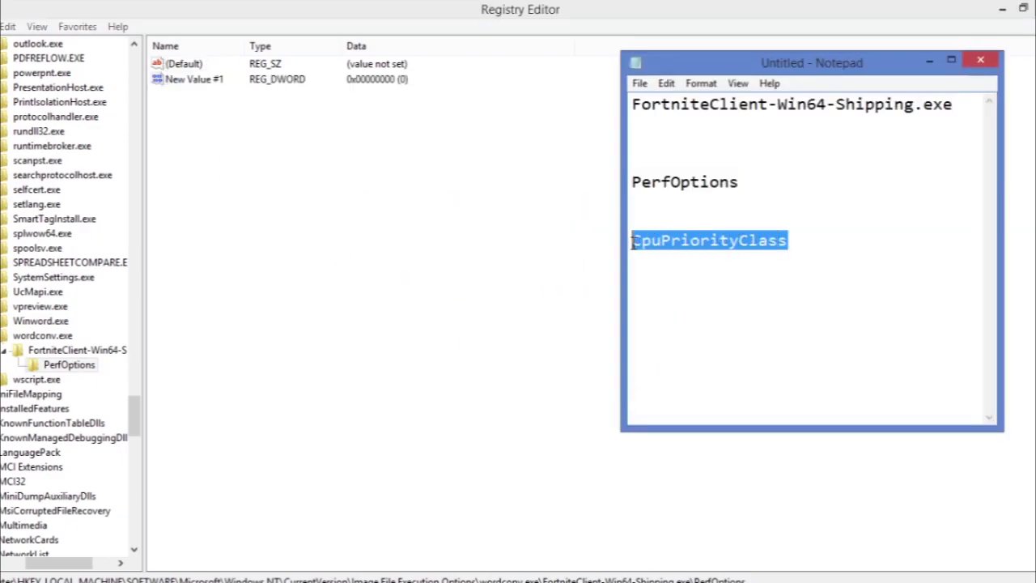
{"action": "left_click", "coordinate": [219, 81]}
{"action": "right_click", "coordinate": [216, 79]}
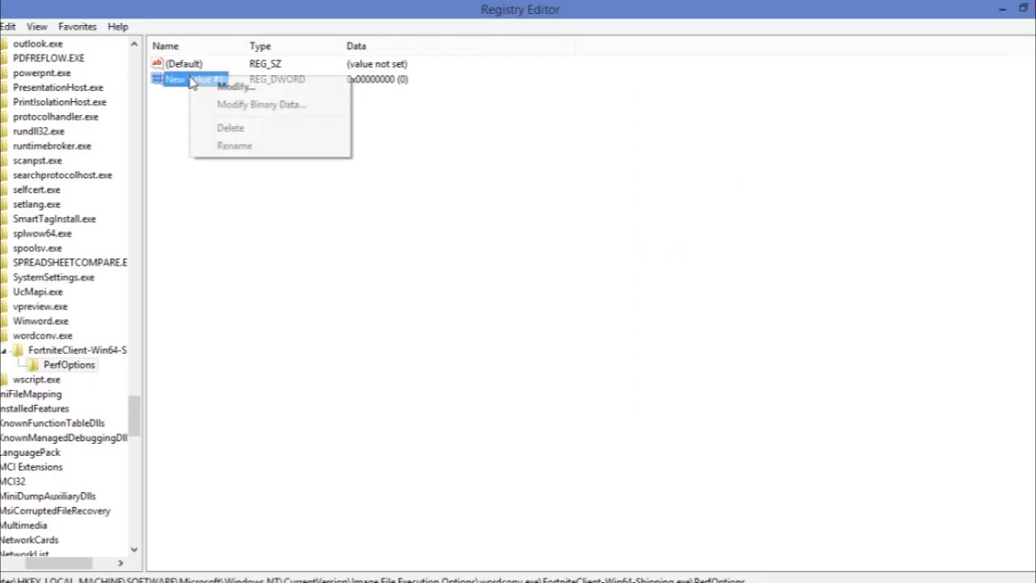
{"action": "left_click", "coordinate": [223, 147]}
{"action": "key", "text": "ctrl+v"}
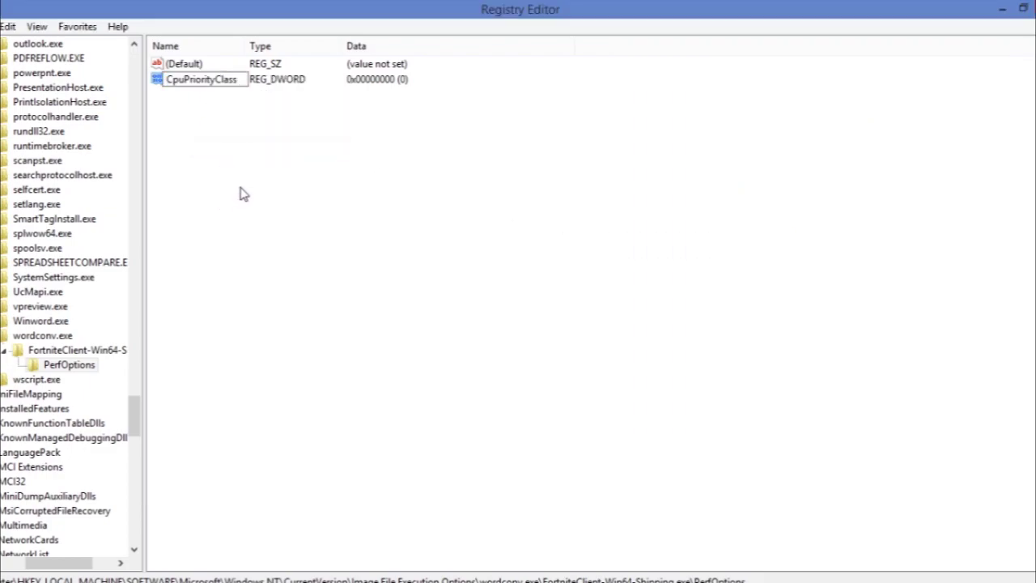
{"action": "key", "text": "Return"}
Step: Change the CpuPriorityClass value data from 0 to 3
{"action": "double_click", "coordinate": [229, 84]}
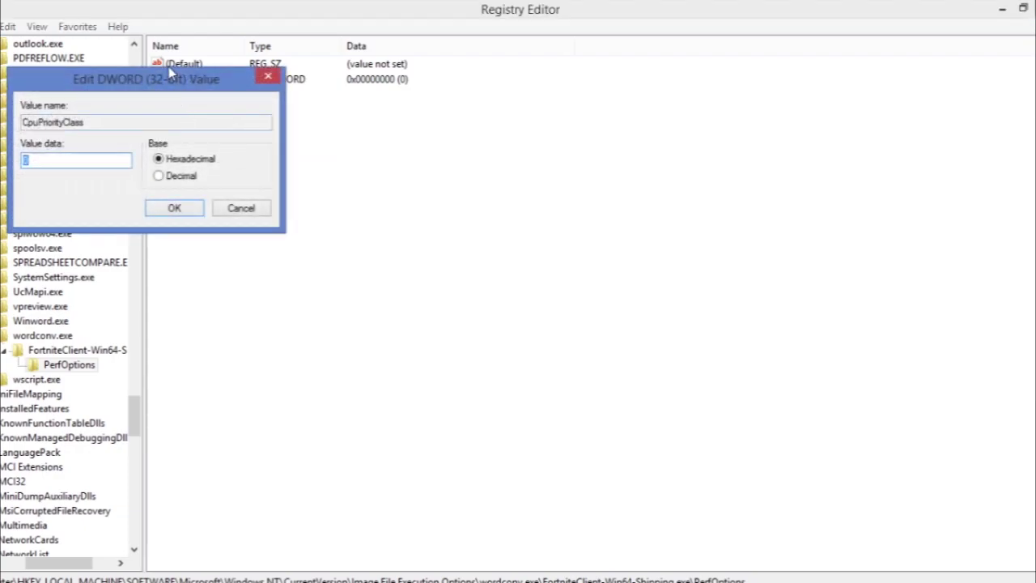
{"action": "left_click_drag", "start_coordinate": [169, 69], "coordinate": [478, 82]}
{"action": "left_click_drag", "start_coordinate": [361, 174], "coordinate": [300, 191]}
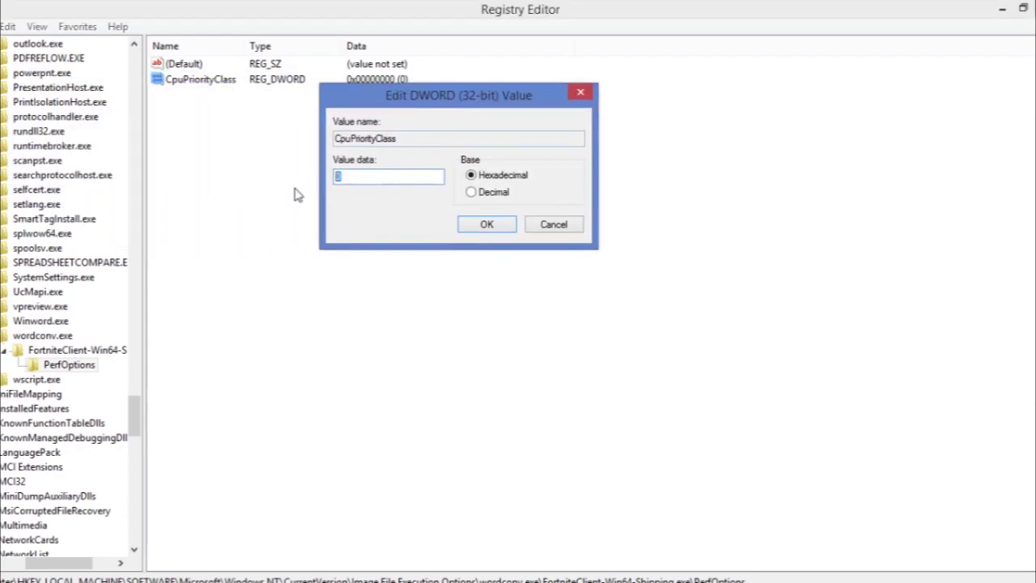
{"action": "type", "text": "3"}
{"action": "left_click", "coordinate": [489, 225]}
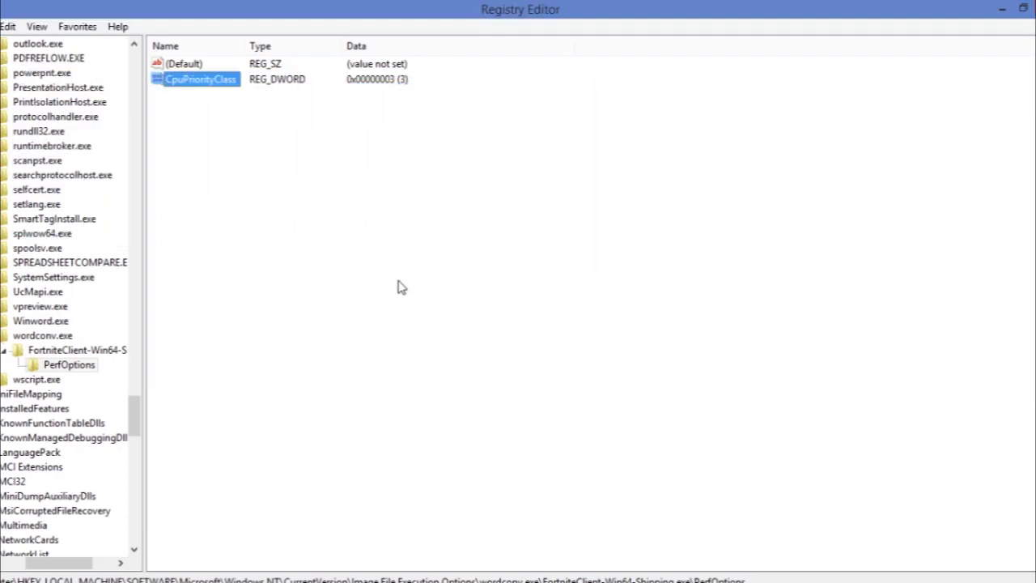